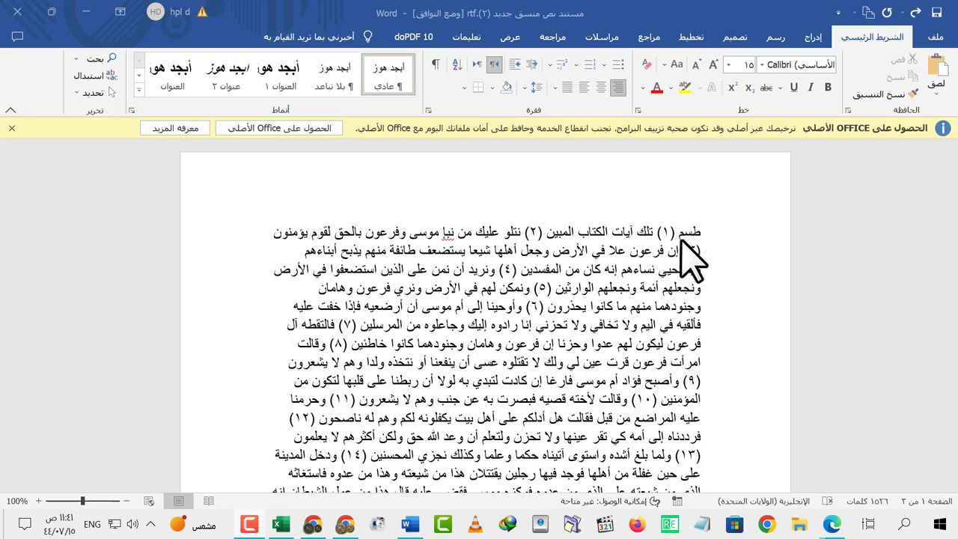
Try breaking the text into lines after verses 1 and 2, then undo the breaks.
scroll(615, 294, down, 4)
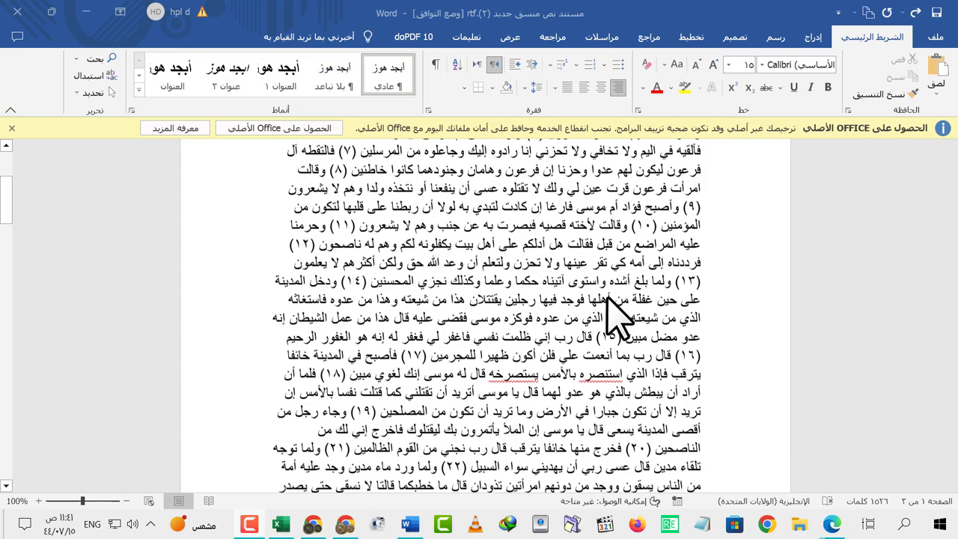
scroll(610, 315, down, 5)
scroll(609, 321, down, 3)
scroll(609, 320, up, 4)
scroll(610, 315, up, 6)
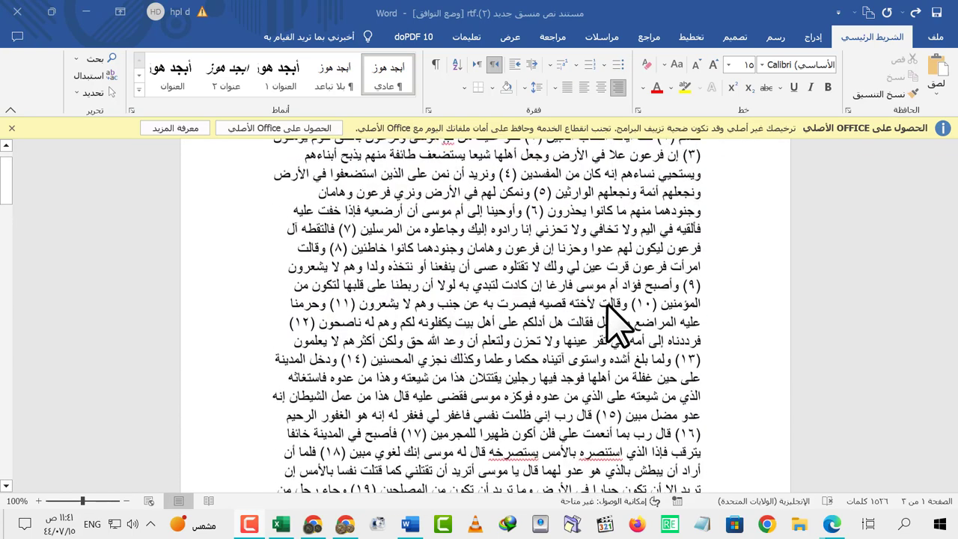
scroll(621, 299, up, 2)
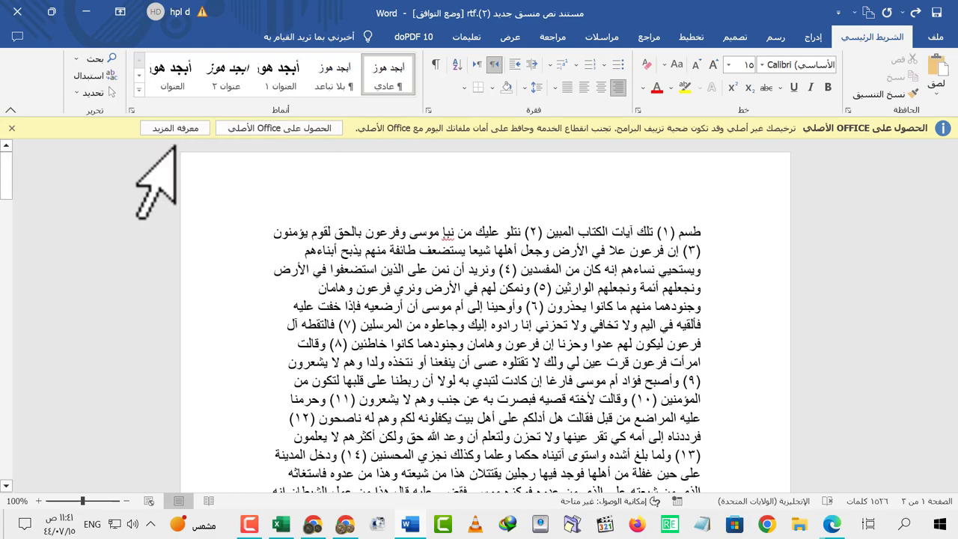
scroll(23, 146, down, 2)
scroll(673, 225, down, 20)
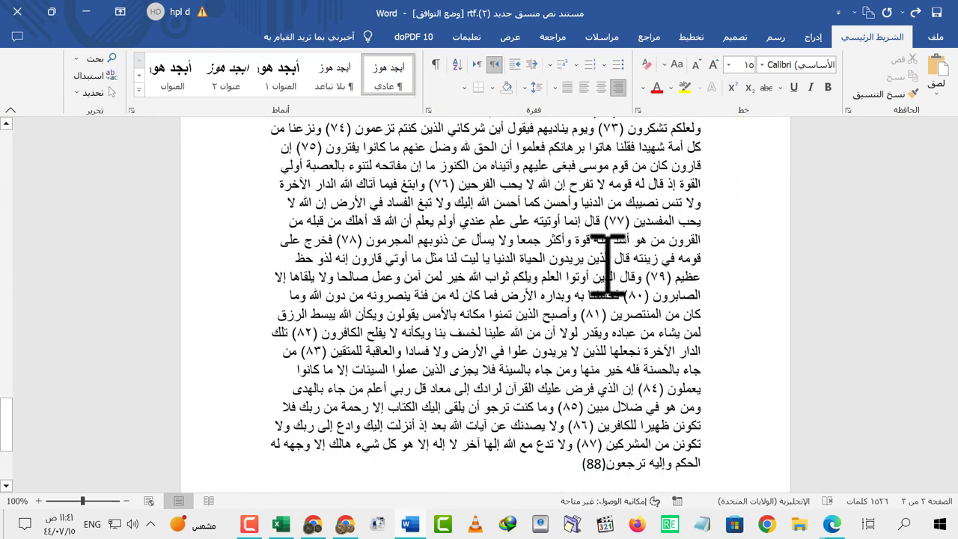
scroll(610, 269, up, 6)
scroll(610, 273, up, 5)
scroll(614, 274, up, 4)
scroll(636, 273, up, 5)
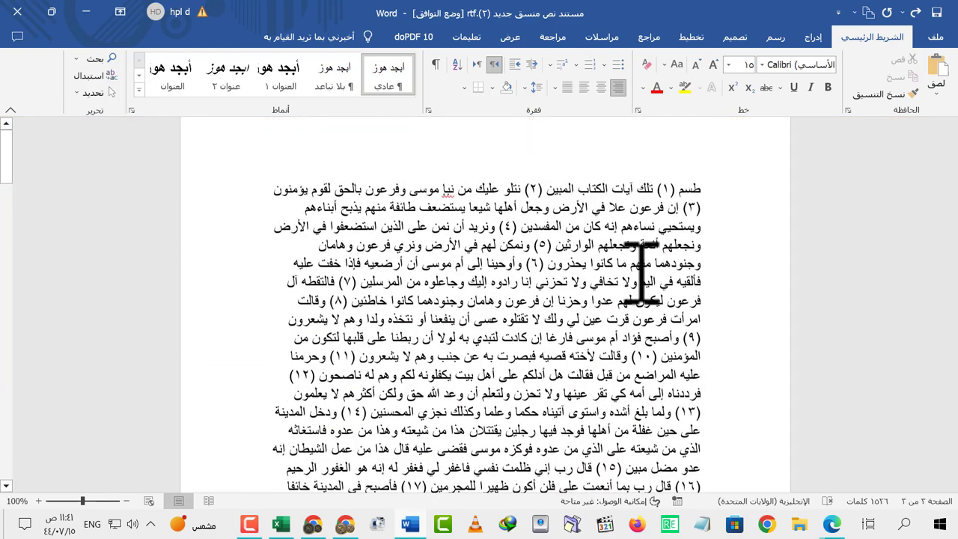
scroll(642, 271, up, 1)
click(657, 210)
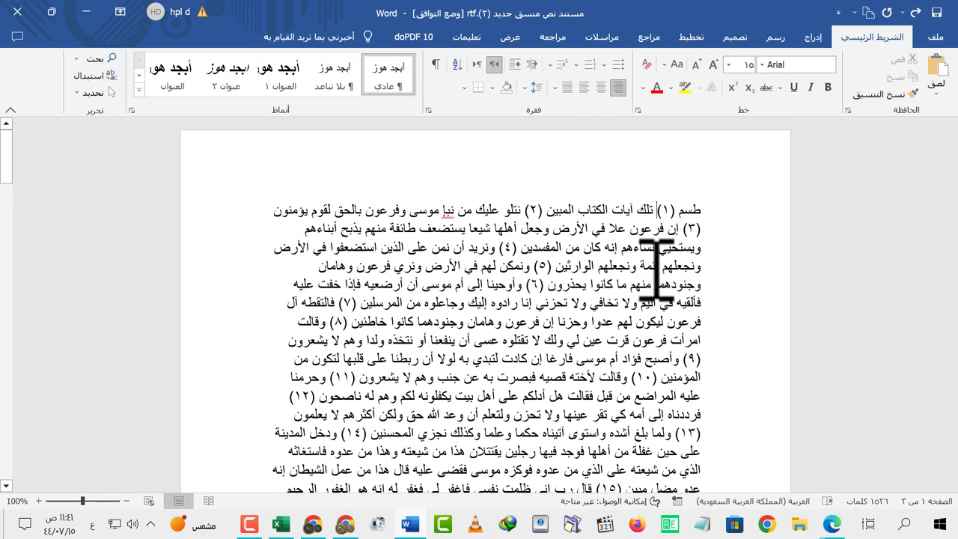
key(Return)
click(573, 237)
key(Return)
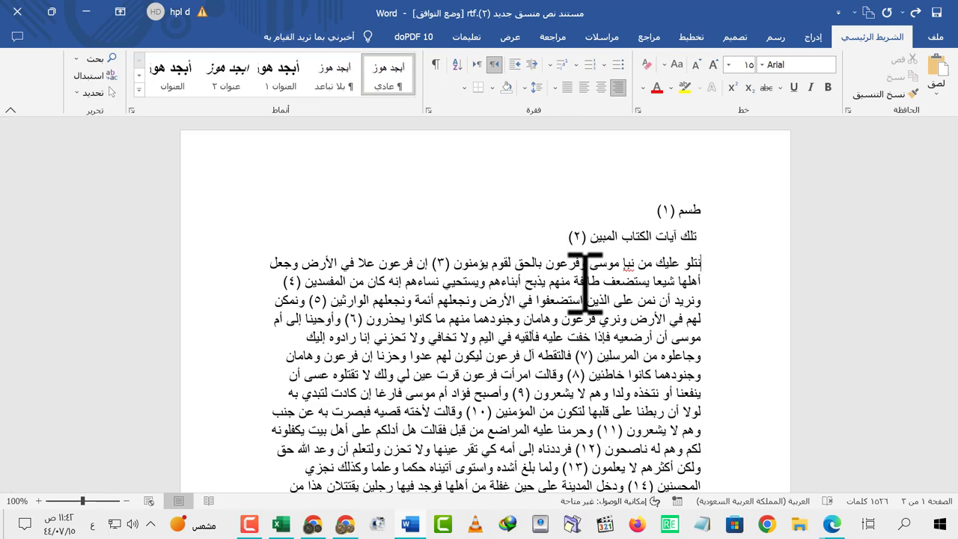
key(ctrl+z)
key(ctrl+z)
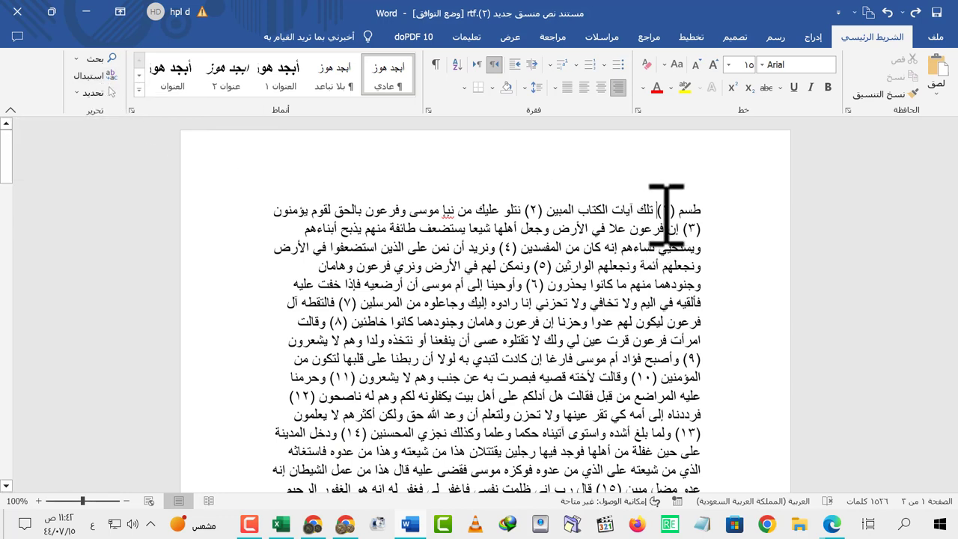
Examine the first verse number (١) and try copying it into the Find field.
double_click(664, 211)
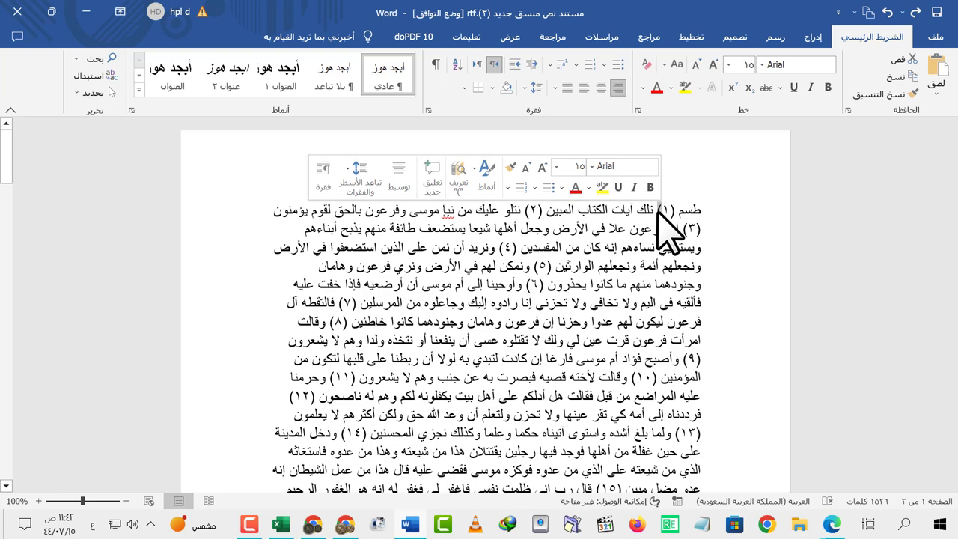
click(700, 215)
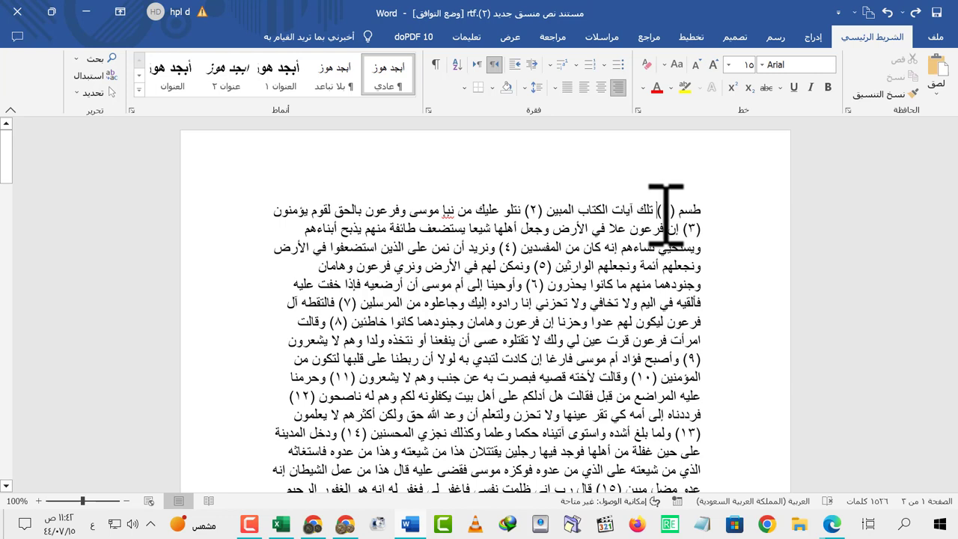
double_click(665, 212)
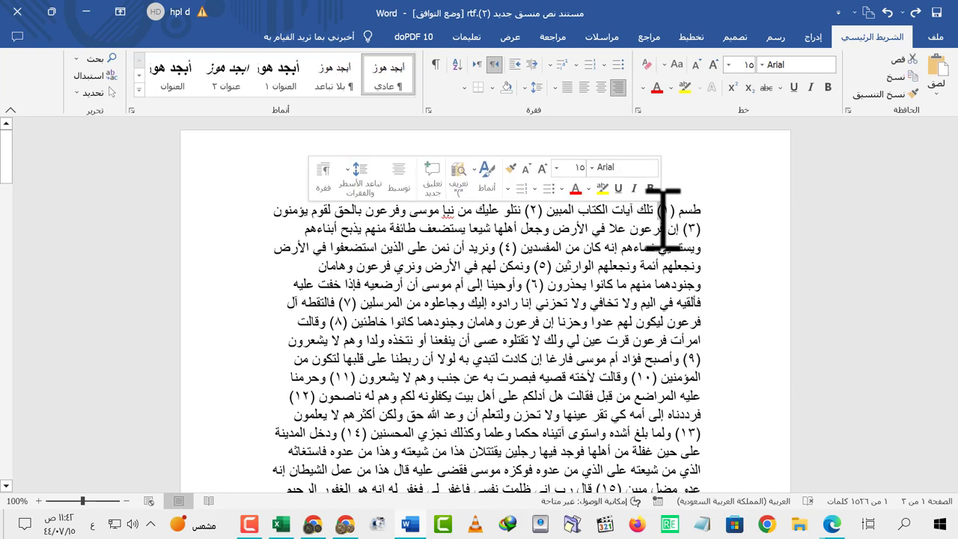
click(664, 217)
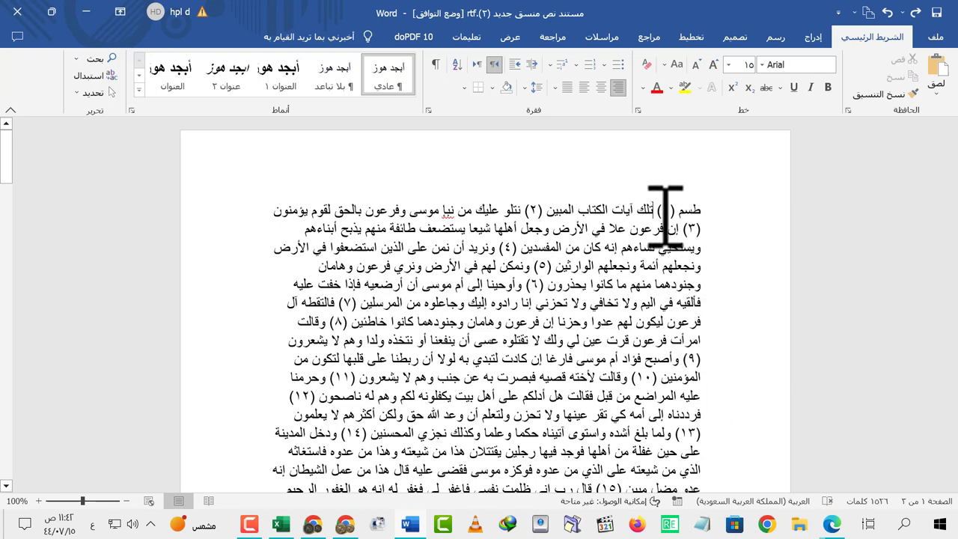
double_click(664, 213)
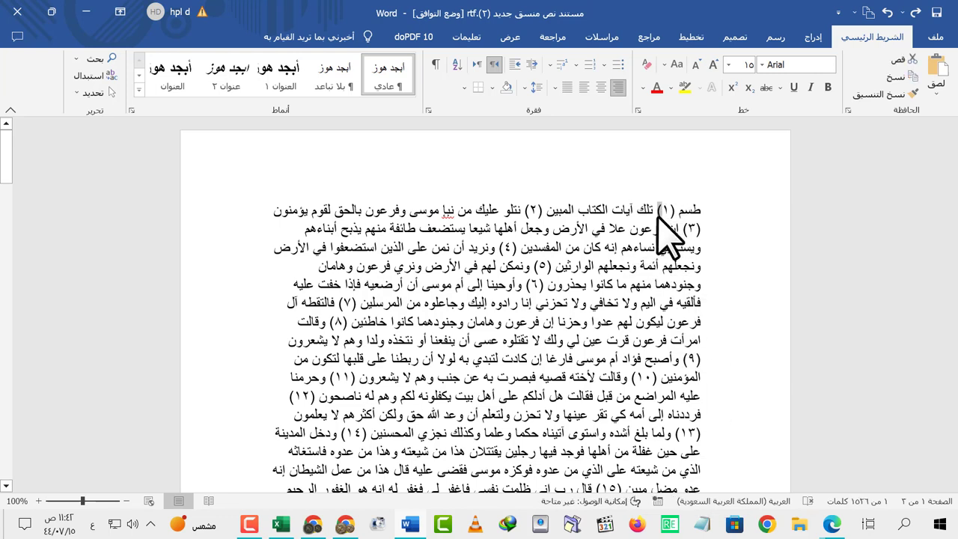
click(88, 75)
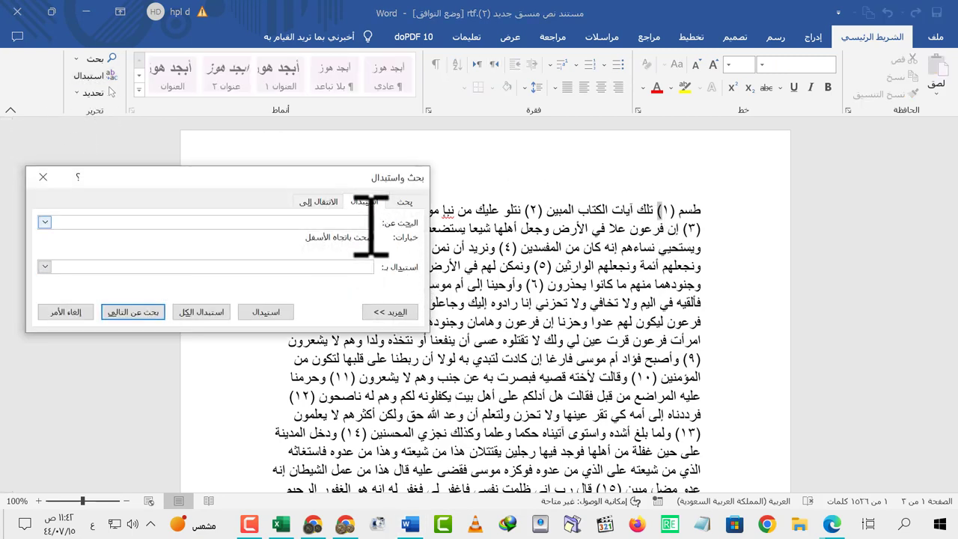
click(43, 176)
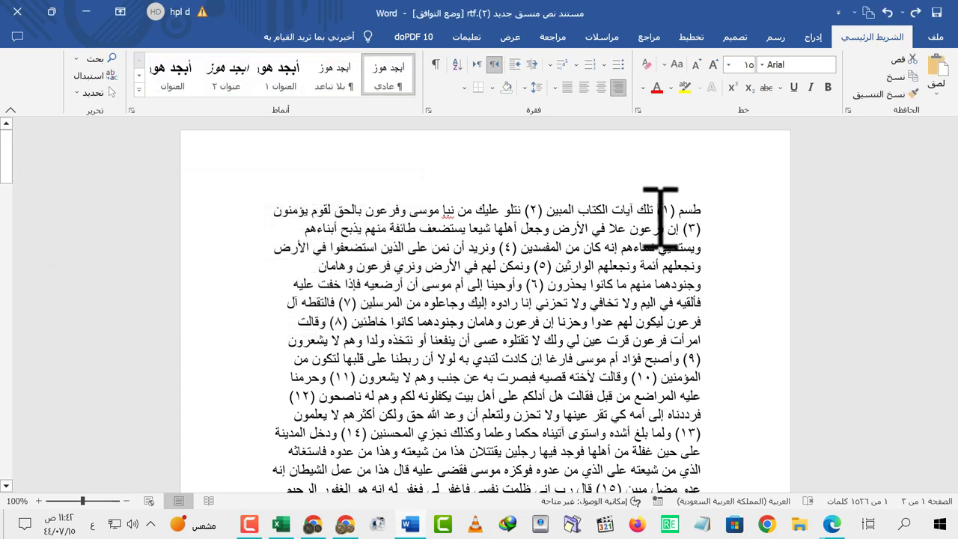
right_click(668, 213)
click(664, 210)
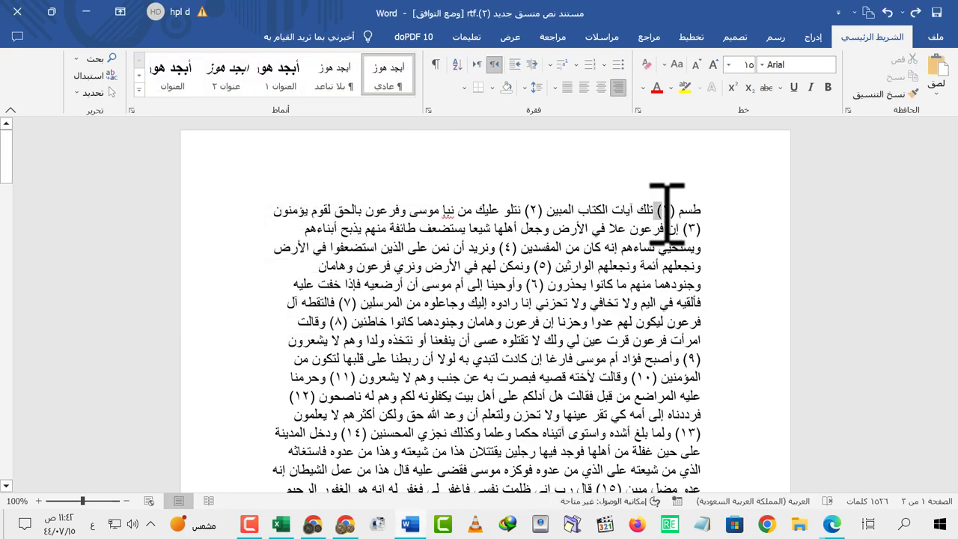
double_click(665, 211)
right_click(661, 215)
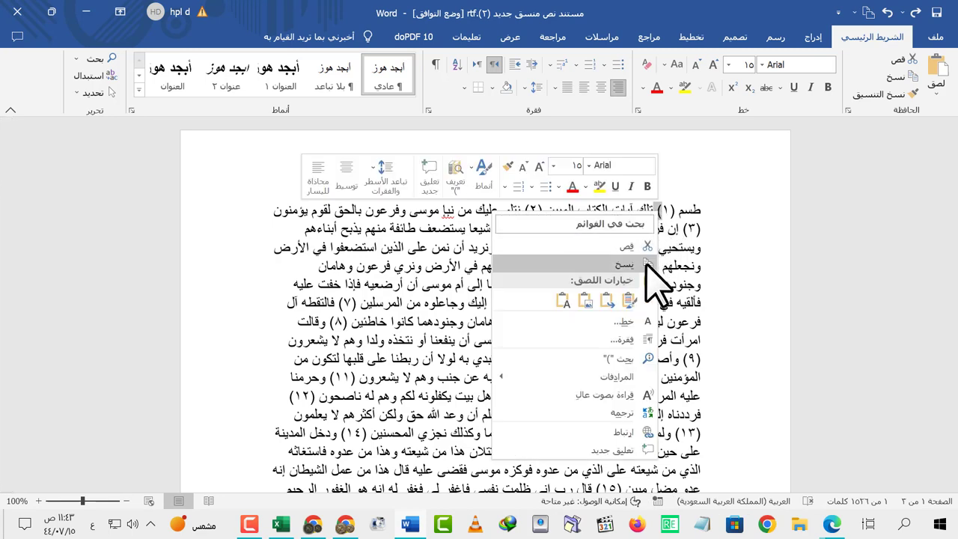
click(88, 76)
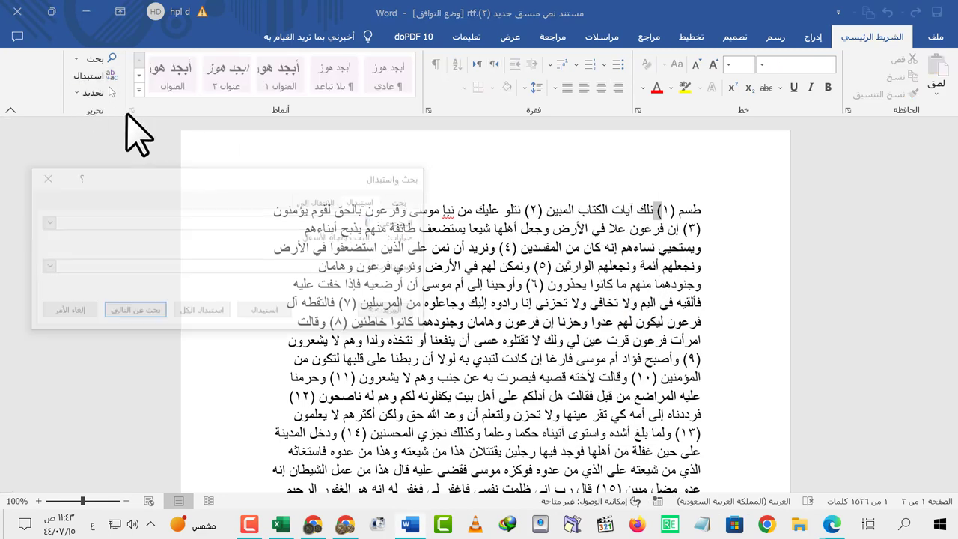
right_click(358, 222)
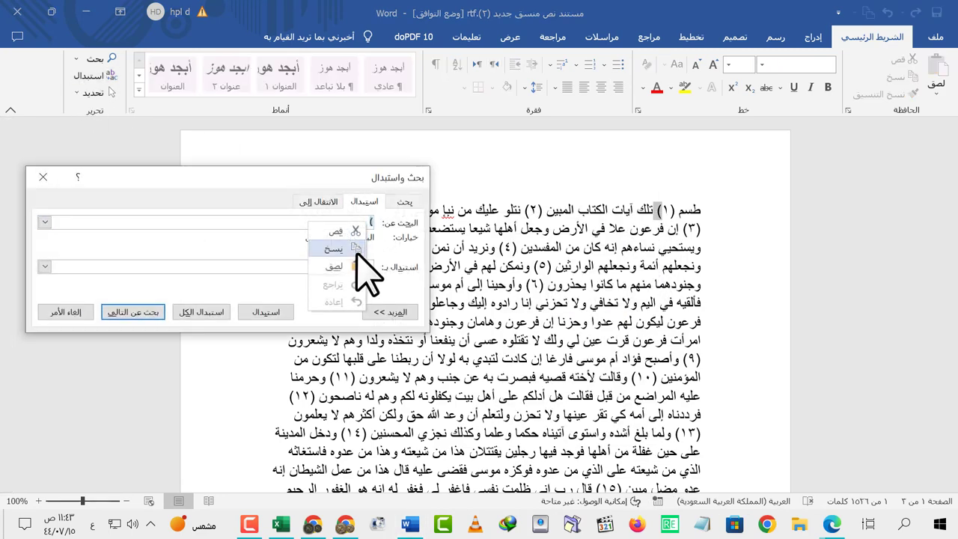
key(Escape)
key(BackSpace)
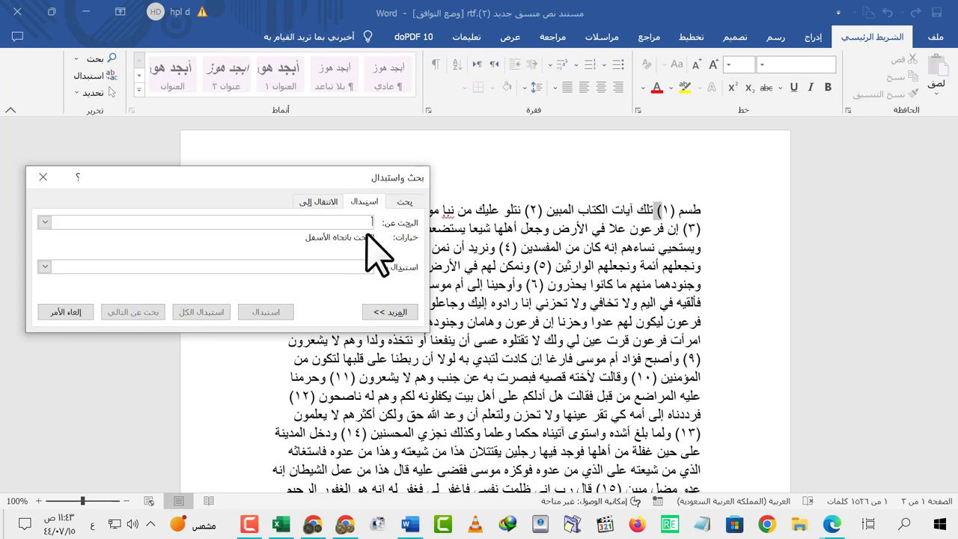
click(43, 177)
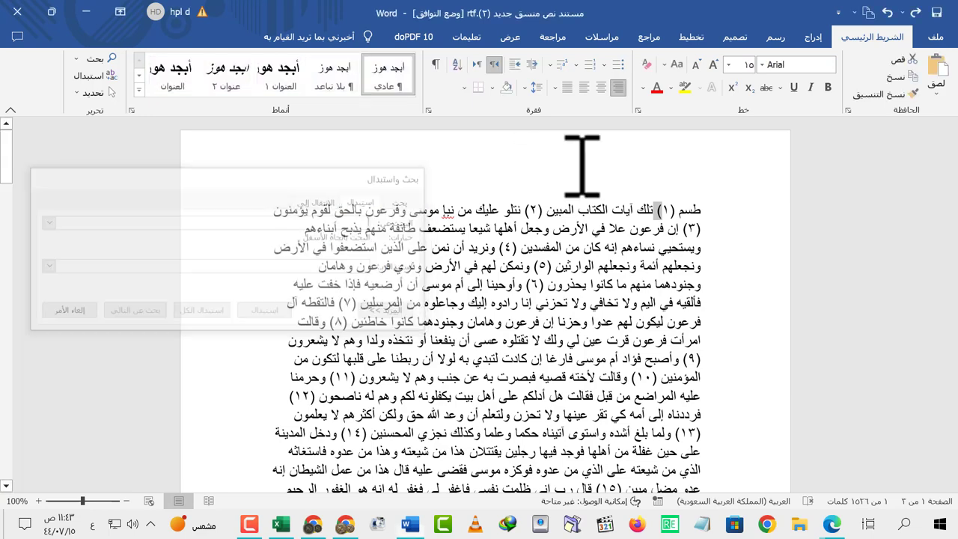
click(665, 213)
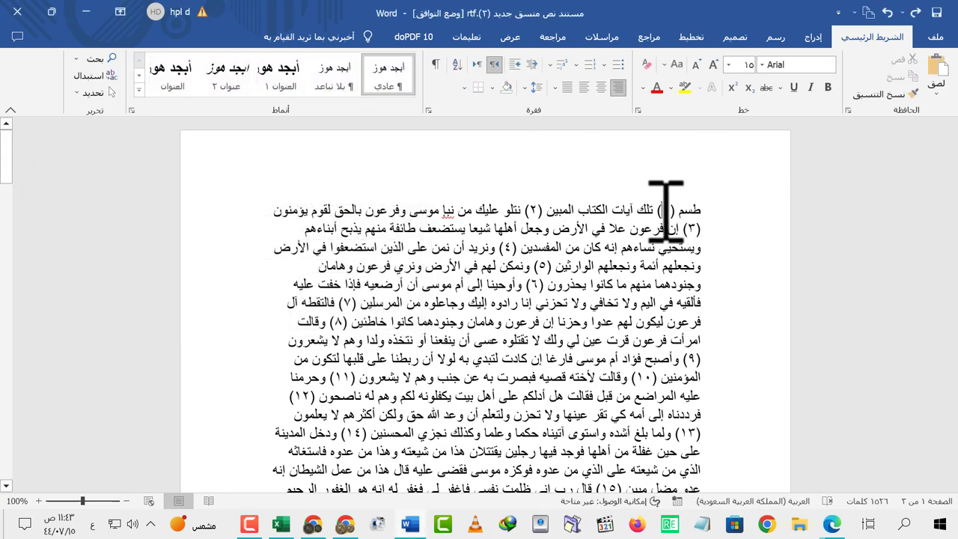
Replace every closing bracket ) with )@ throughout the document using Replace All.
double_click(664, 212)
right_click(664, 212)
click(289, 145)
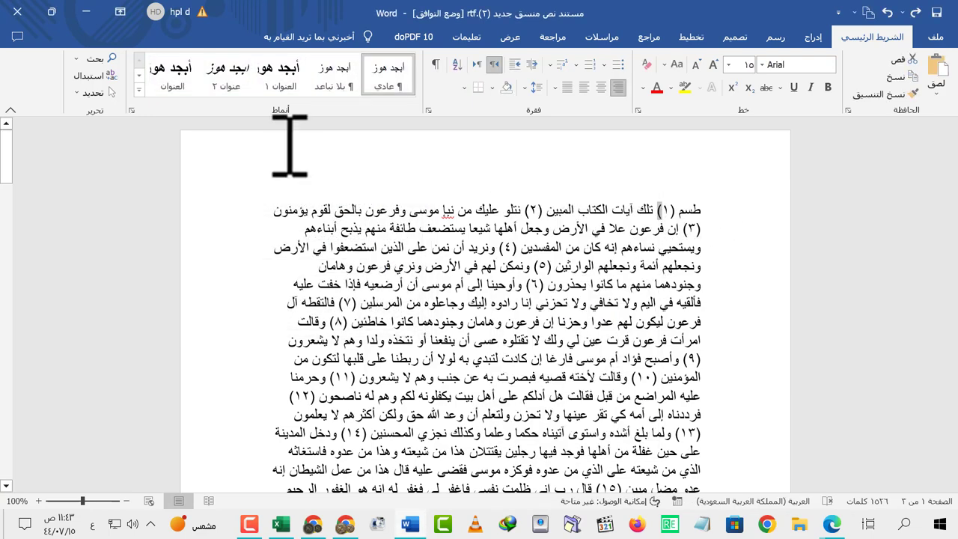
click(94, 77)
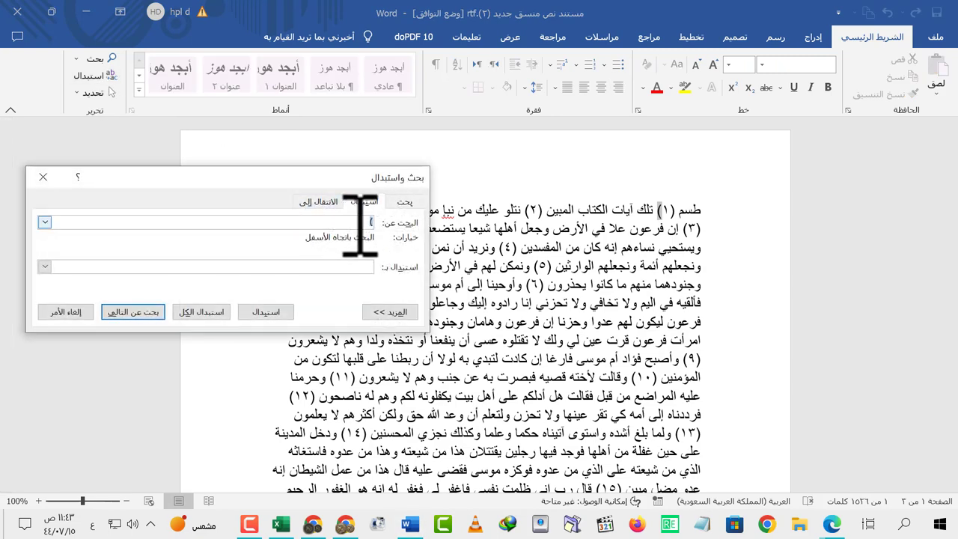
click(371, 268)
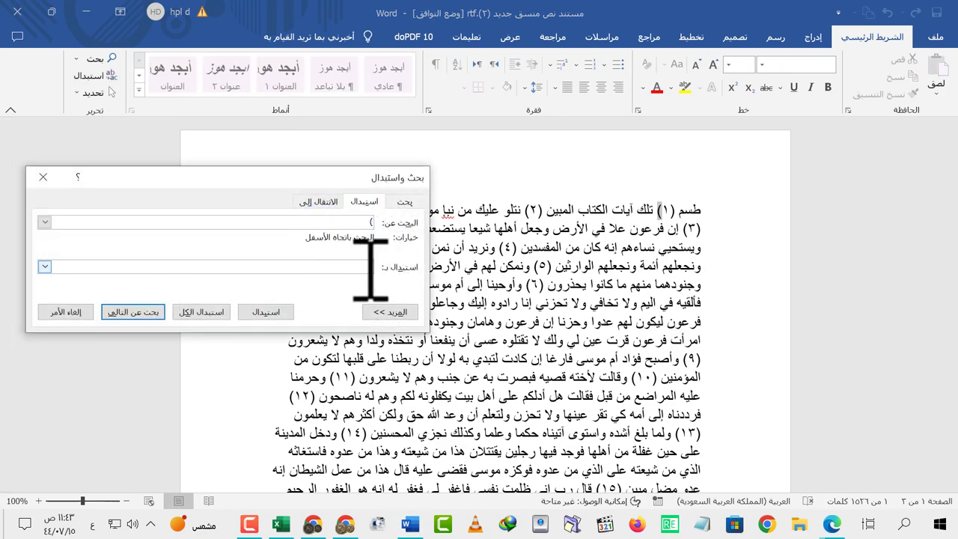
click(334, 311)
text()@)
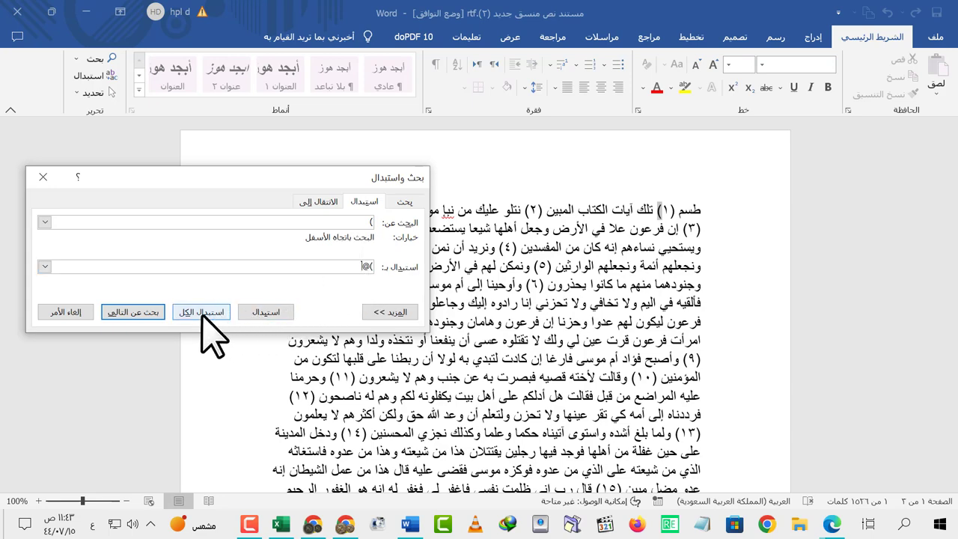
click(200, 312)
Confirm the 88 replacements, close the dialog, and check the @ after verse 1.
click(487, 304)
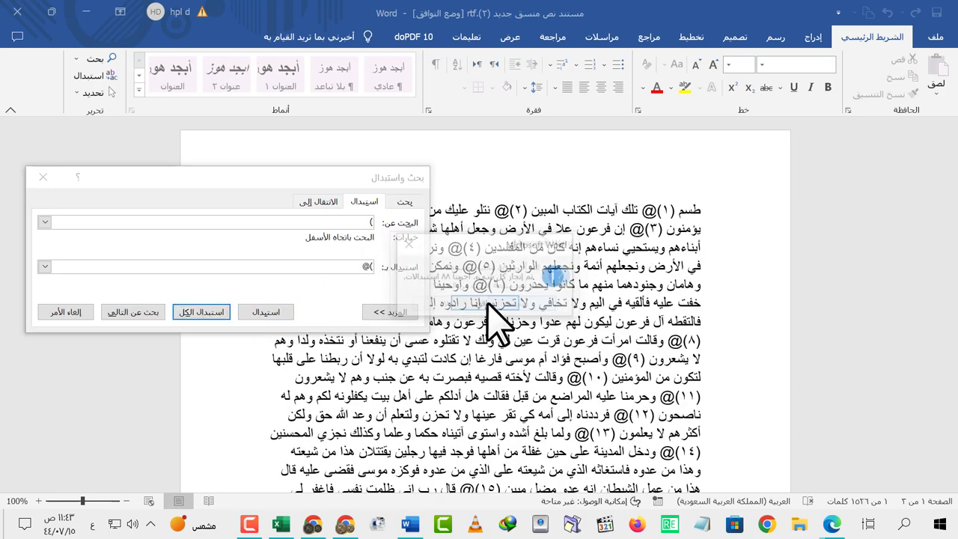
click(485, 304)
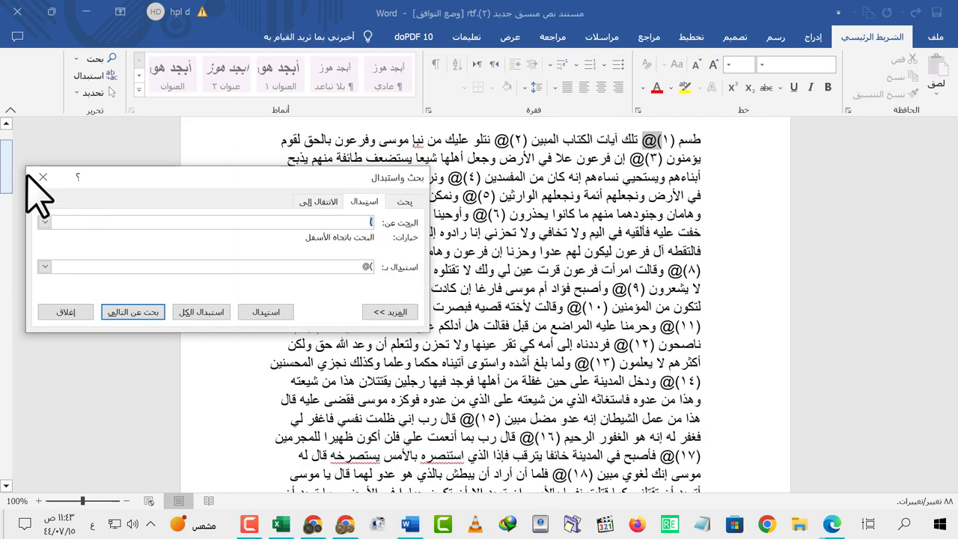
click(42, 176)
scroll(685, 213, up, 2)
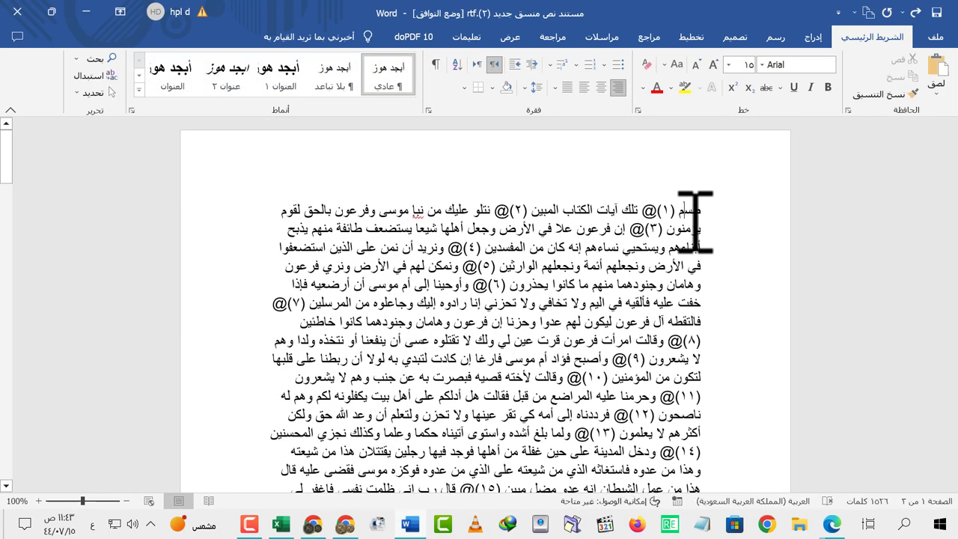
double_click(666, 210)
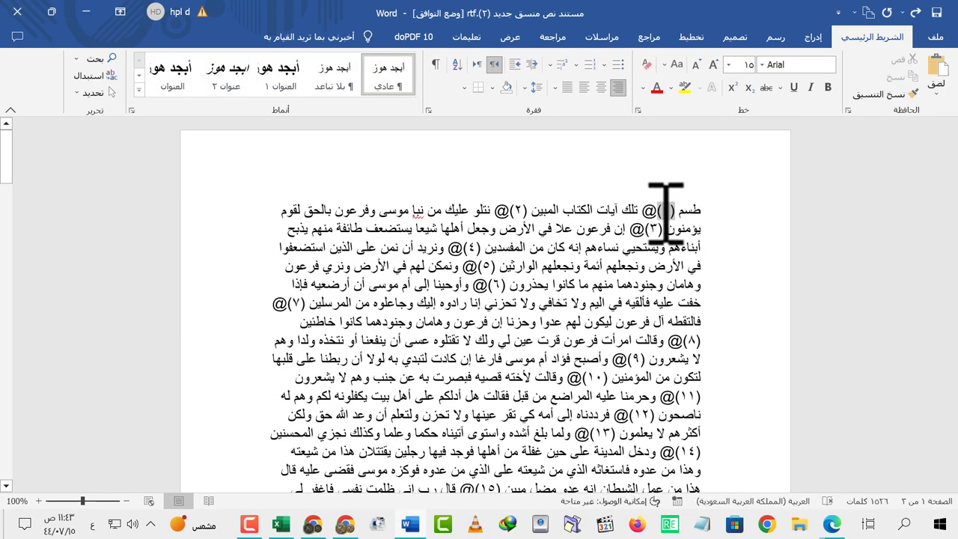
double_click(648, 210)
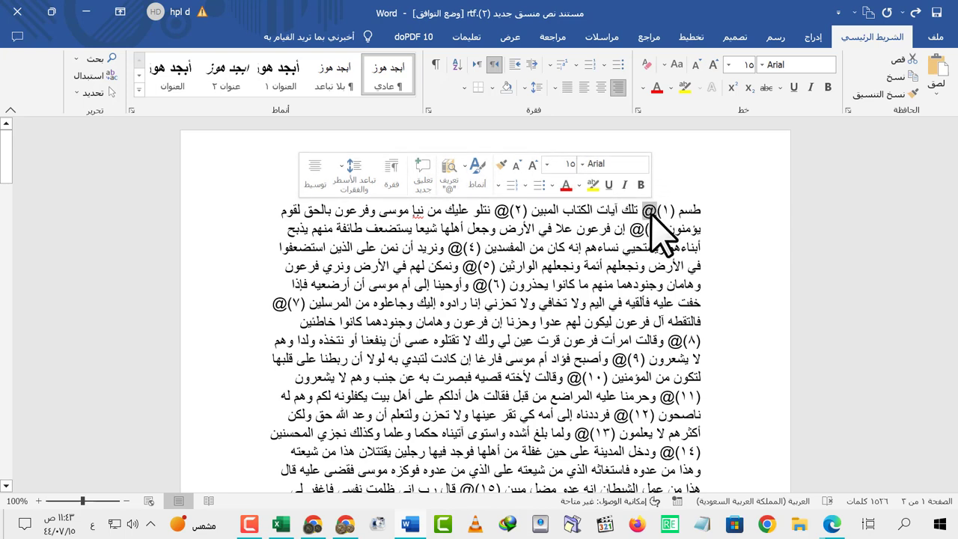
click(669, 284)
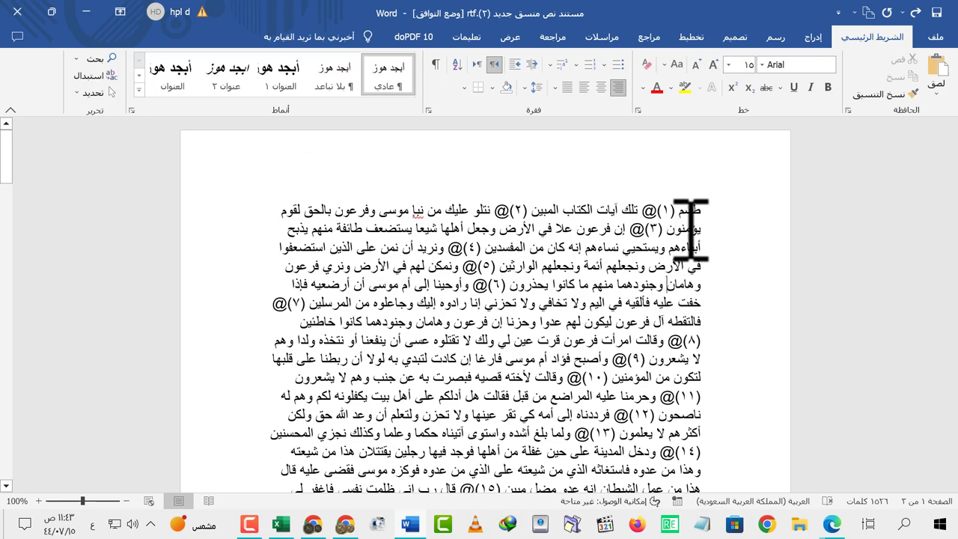
Copy all the document text and switch to the blank Excel workbook at cell A1.
key(ctrl+a)
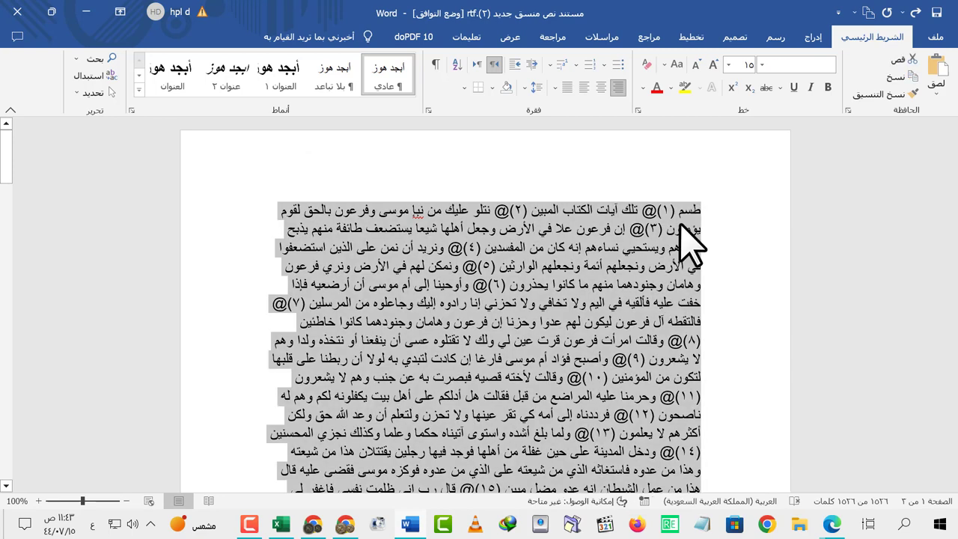
right_click(695, 203)
click(670, 217)
click(278, 524)
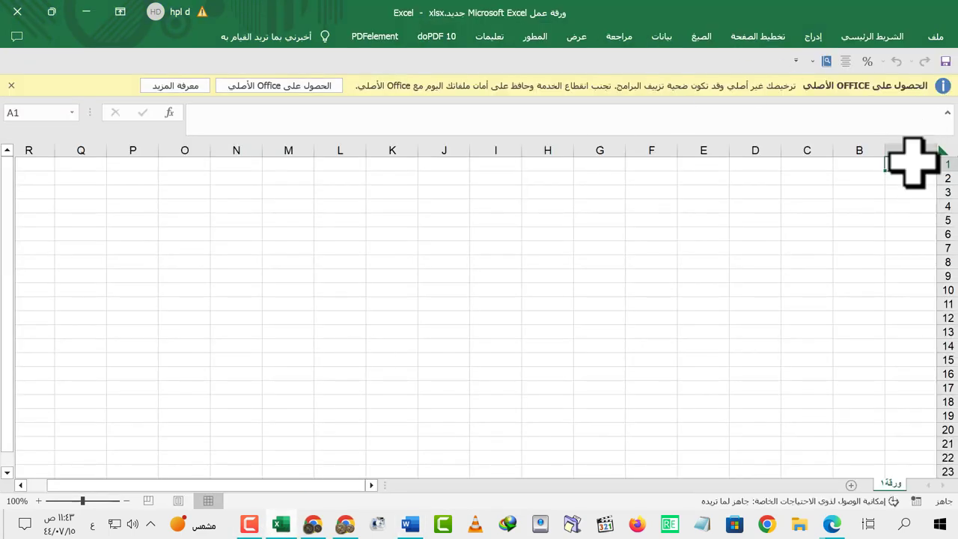
right_click(913, 160)
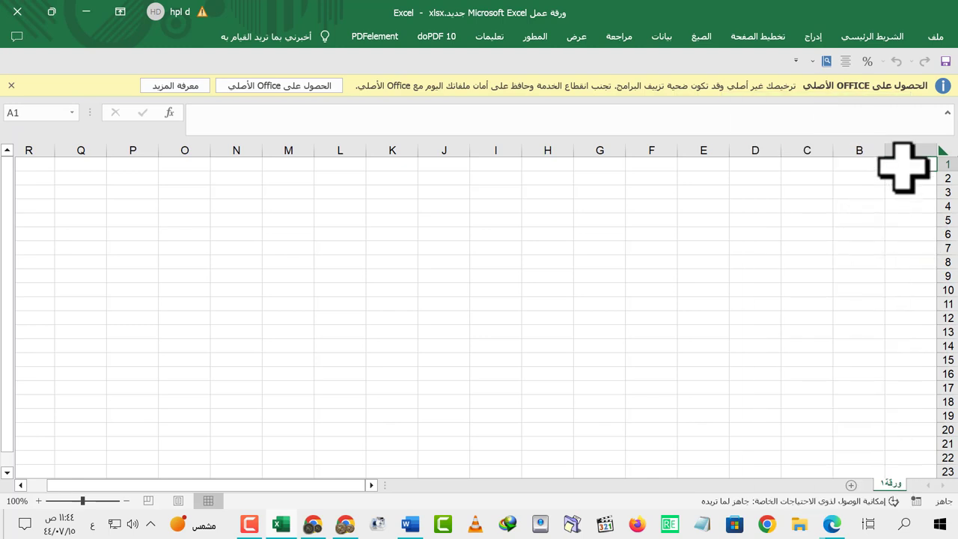
Paste all the copied verse text, with its @ markers, into cell A1.
right_click(903, 164)
click(850, 234)
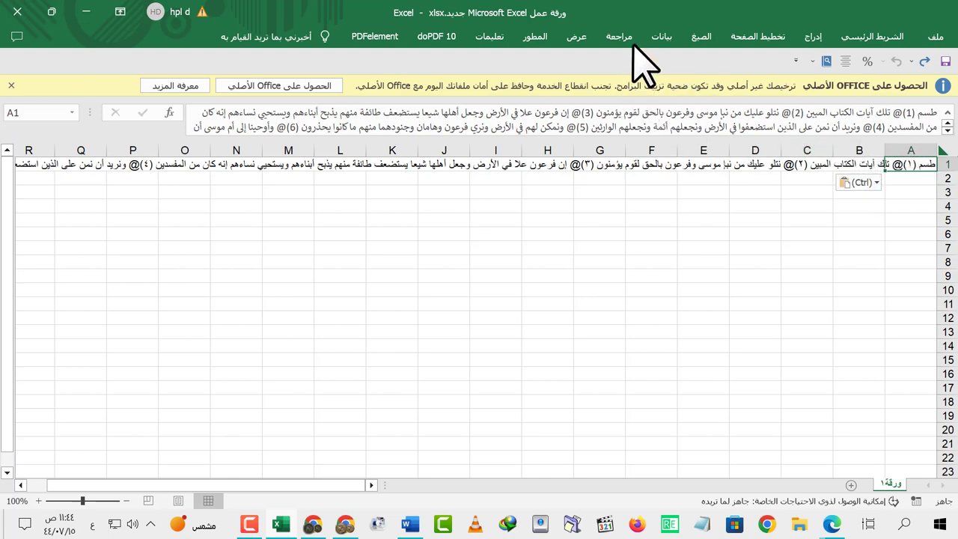
click(661, 37)
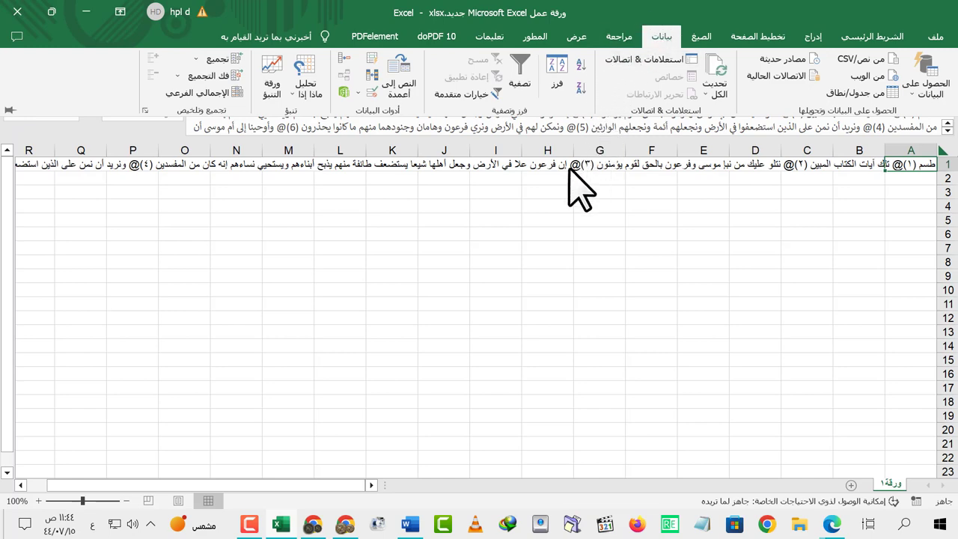
Split A1 with Text to Columns, Delimited, using @ as the Other separator.
click(399, 78)
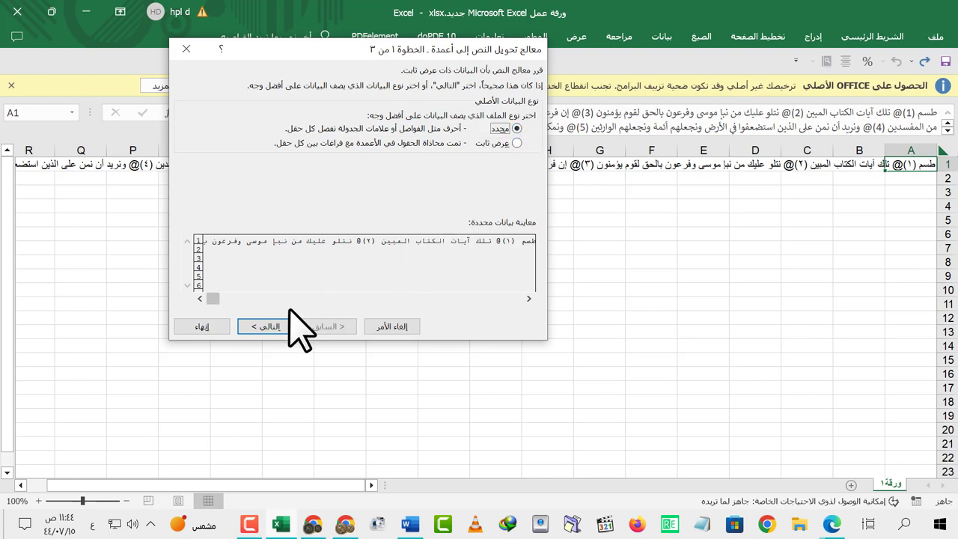
click(271, 327)
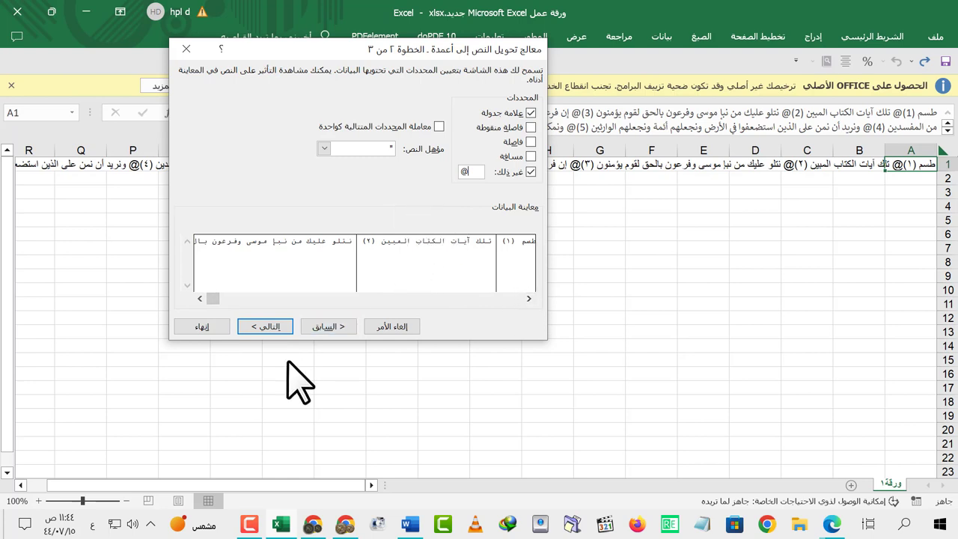
click(266, 328)
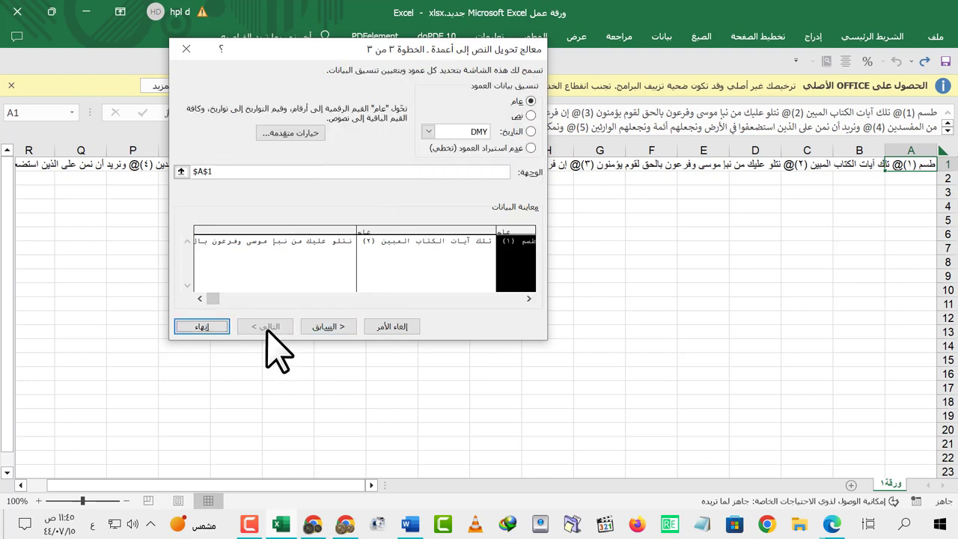
click(207, 328)
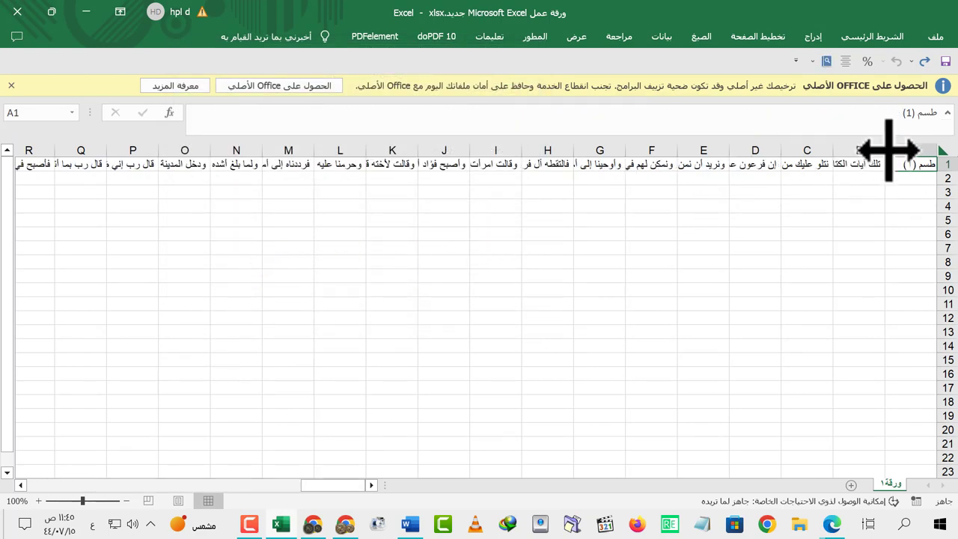
Widen columns B and C so their verses show in full.
drag(886, 150, 611, 149)
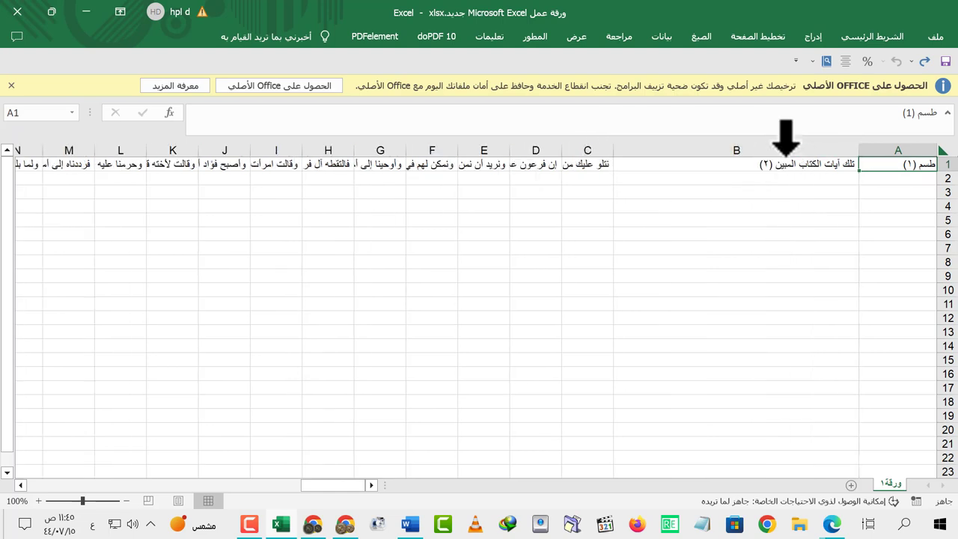
drag(561, 150, 366, 150)
click(436, 164)
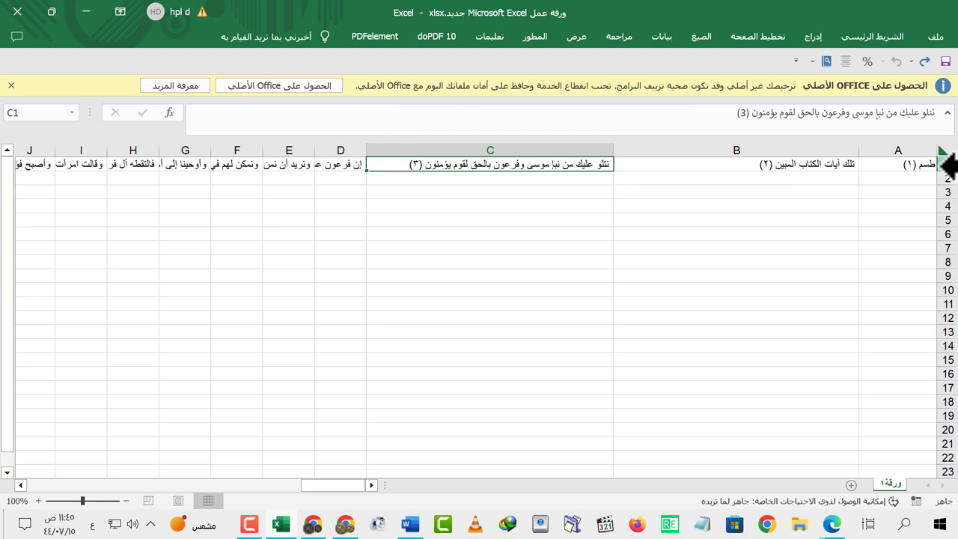
Copy the whole of row 1 containing the verses.
click(947, 164)
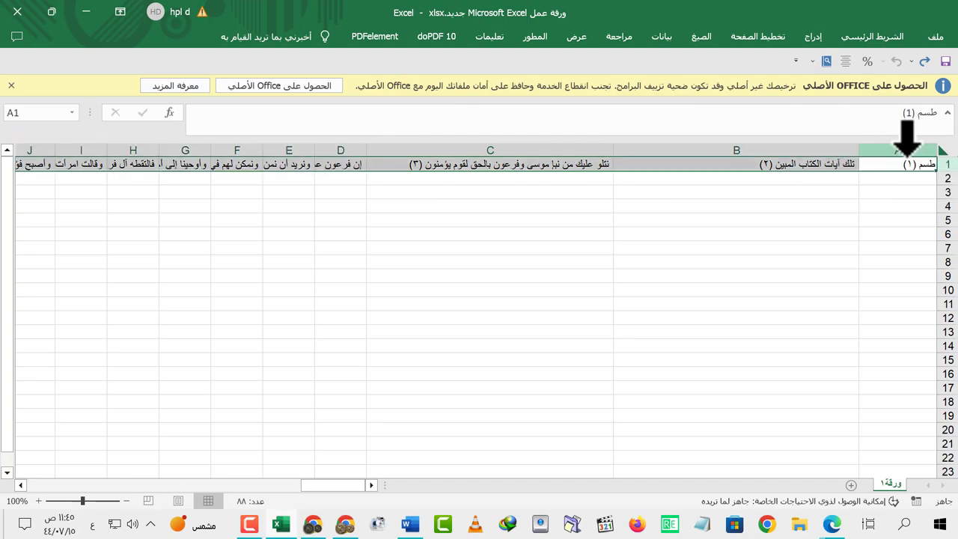
right_click(914, 165)
click(905, 219)
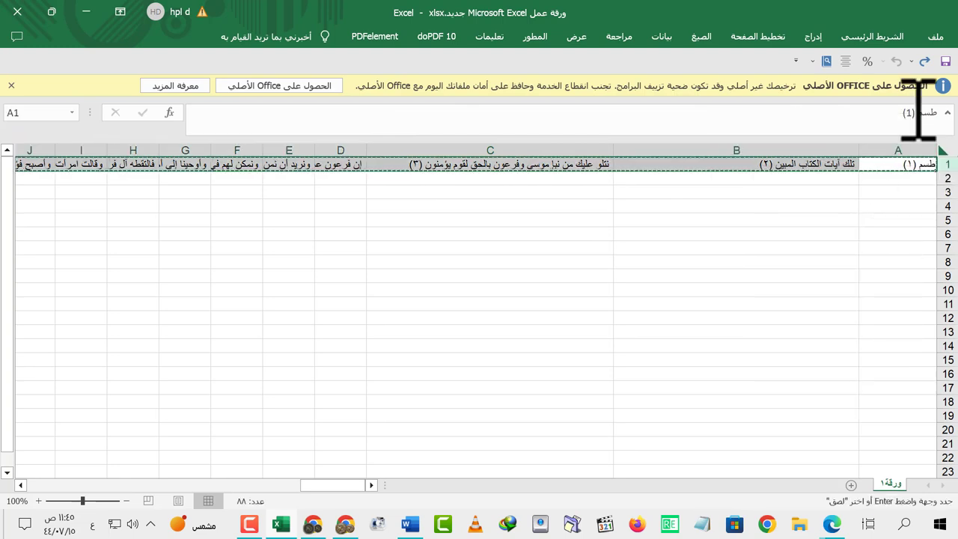
click(935, 37)
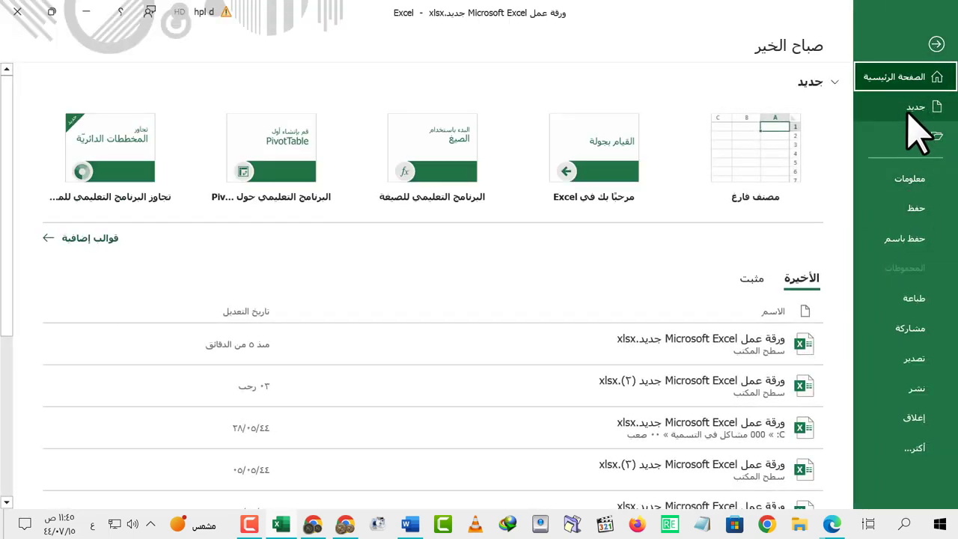
In a new blank workbook, Paste Special with Transpose at A1, listing verses down column A.
click(910, 108)
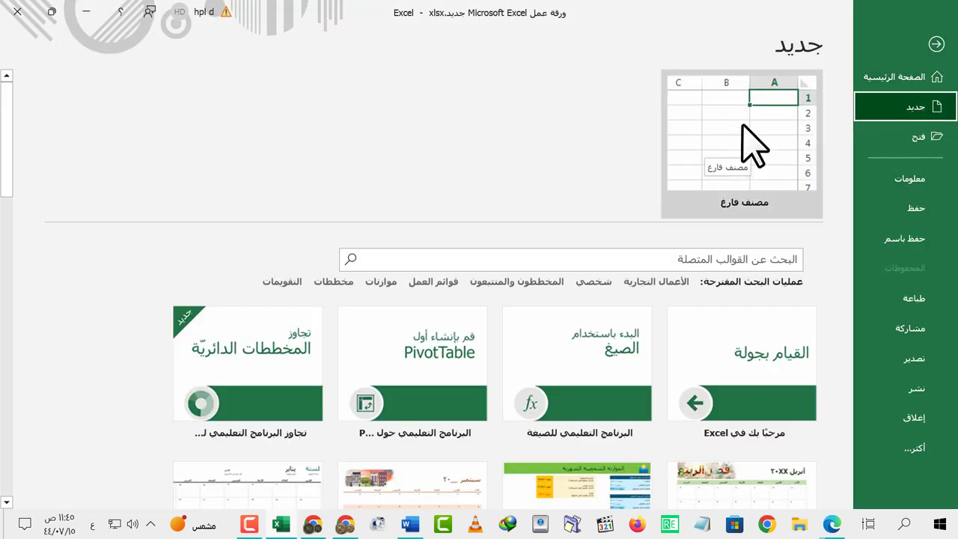
click(745, 154)
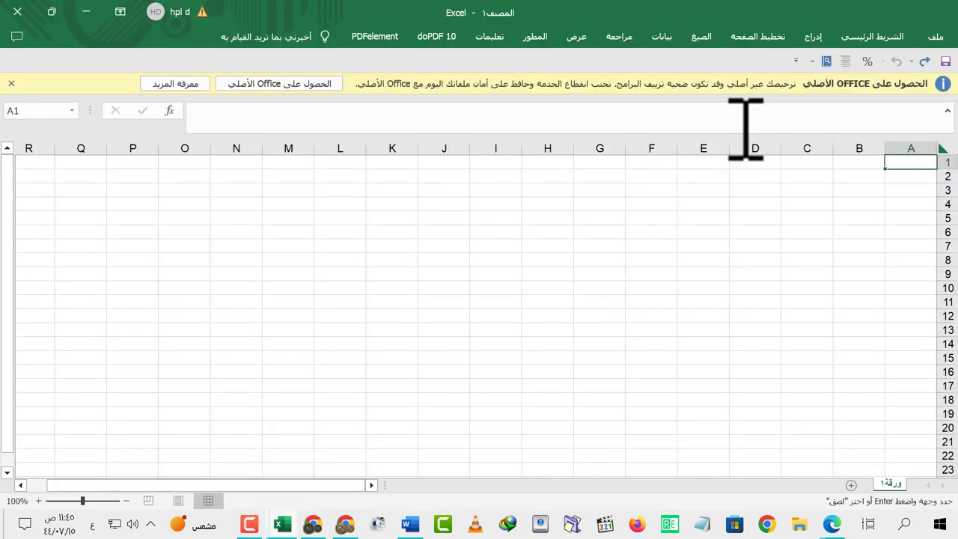
right_click(911, 162)
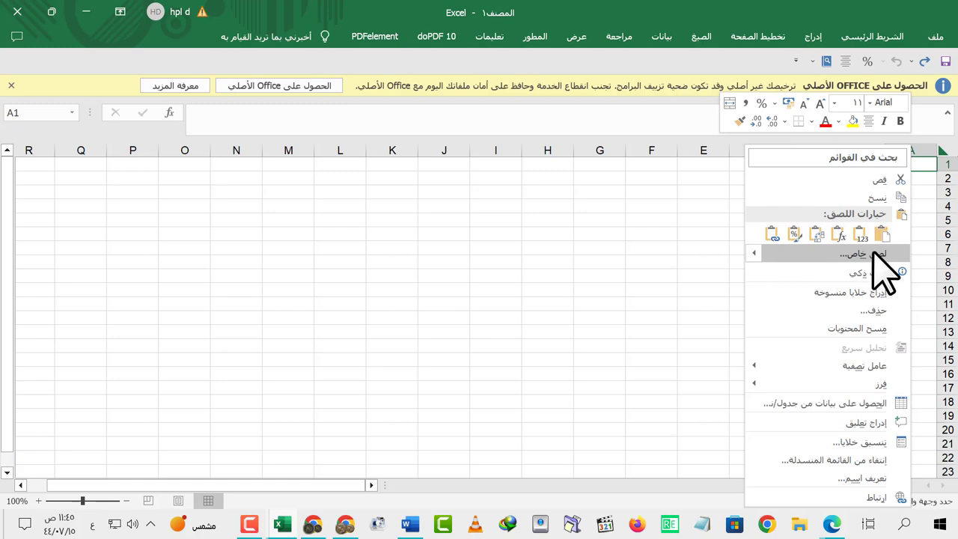
right_click(924, 166)
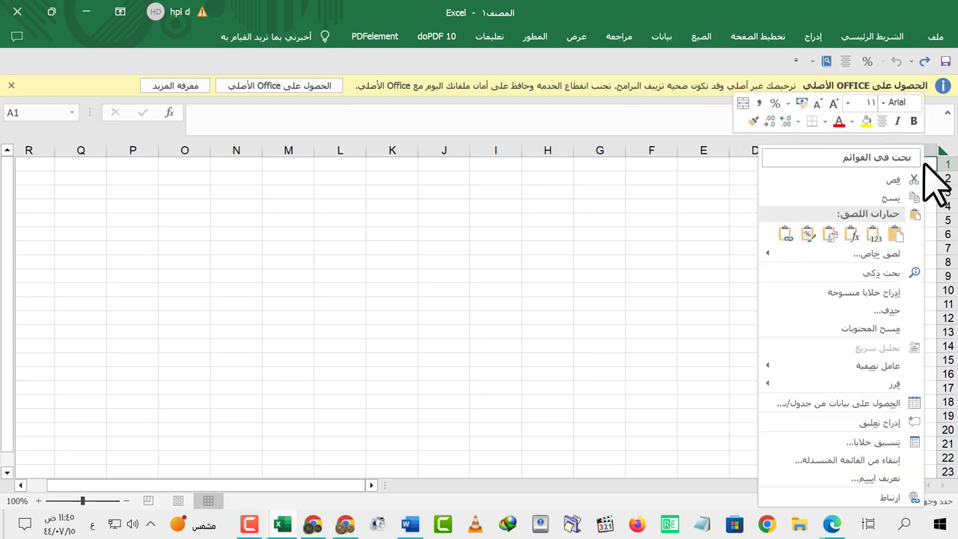
click(884, 252)
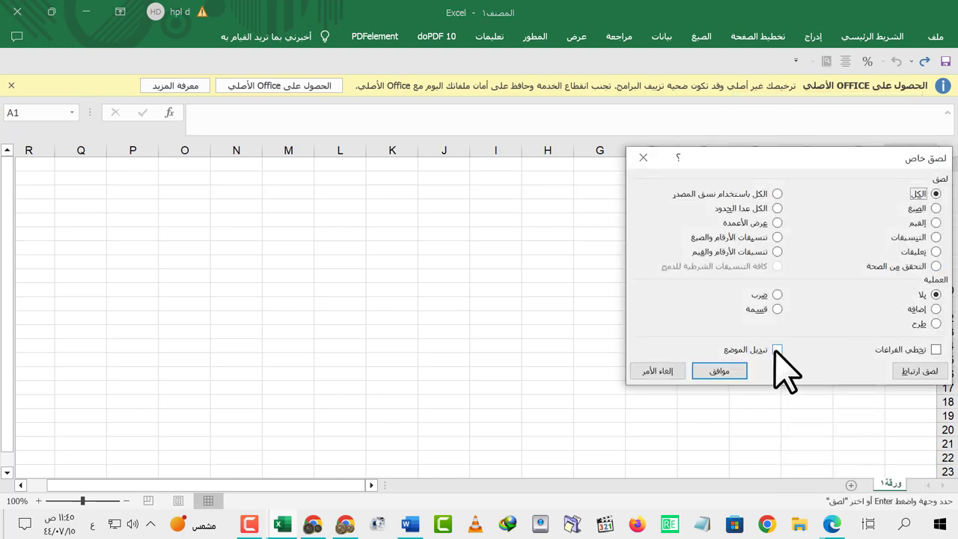
click(724, 371)
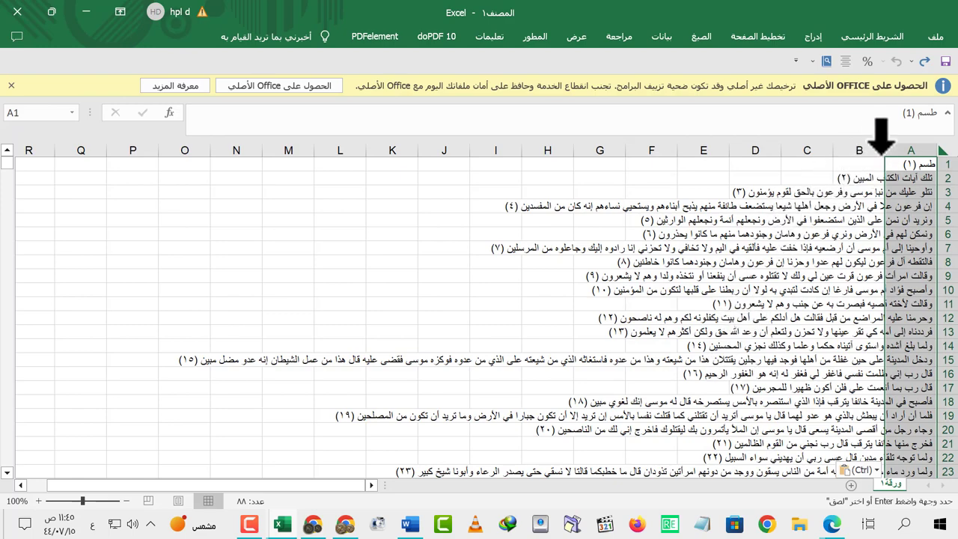
Check the transposed verses in column A and open a blank Notepad window.
scroll(902, 318, down, 7)
scroll(902, 322, down, 7)
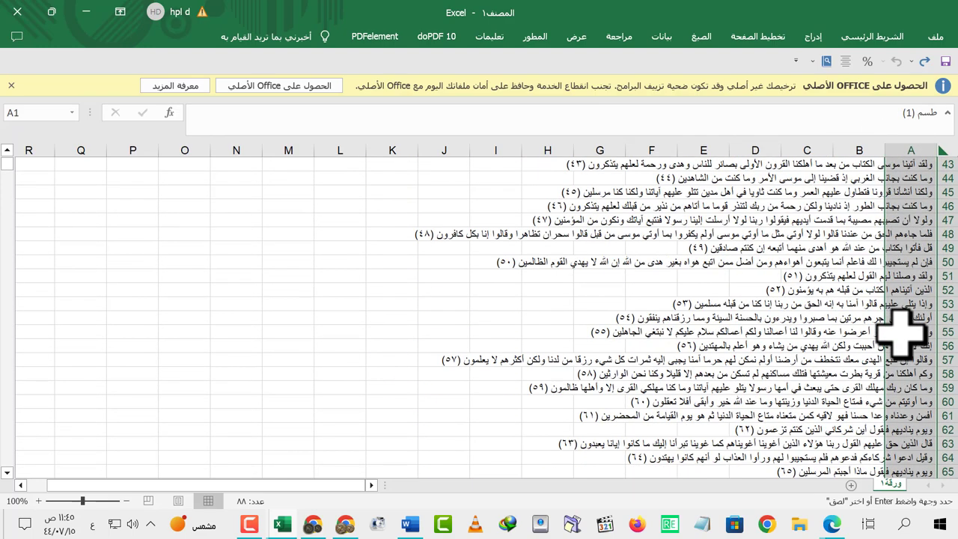
scroll(900, 335, down, 10)
scroll(900, 334, up, 2)
scroll(900, 334, up, 6)
scroll(901, 334, up, 13)
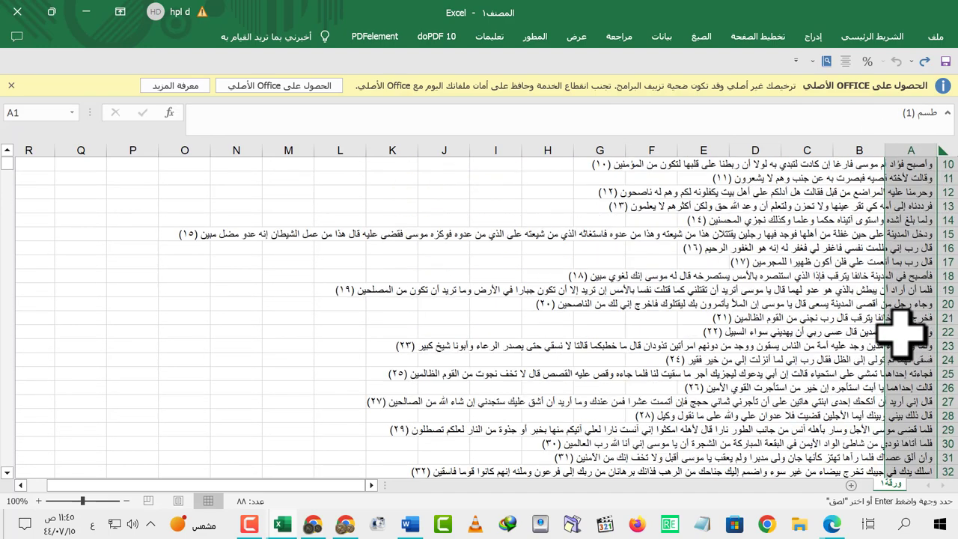
scroll(901, 335, up, 3)
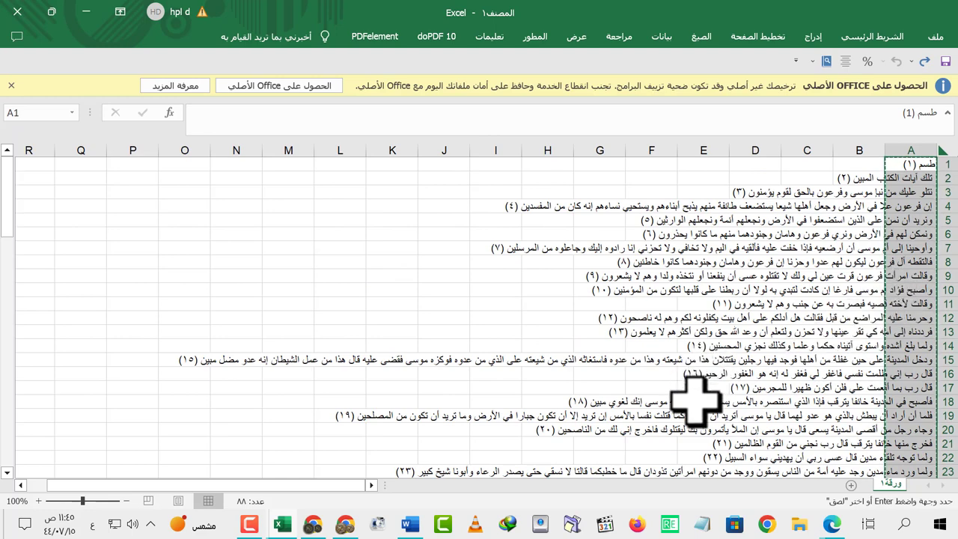
click(697, 536)
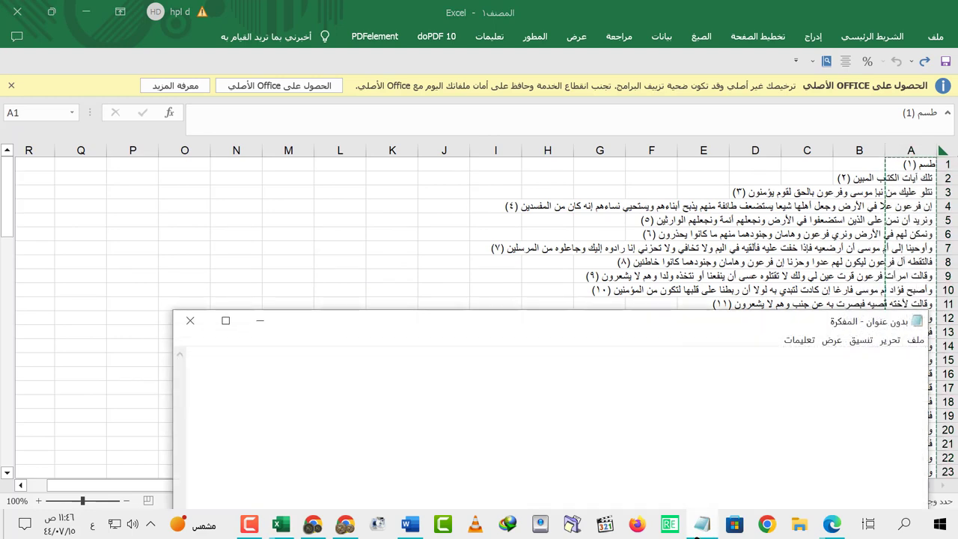
Copy the 88 verses in column A and return to Notepad.
mouse_move(919, 161)
mouse_down()
mouse_move(898, 215)
mouse_move(896, 299)
mouse_up()
drag(898, 382, 905, 509)
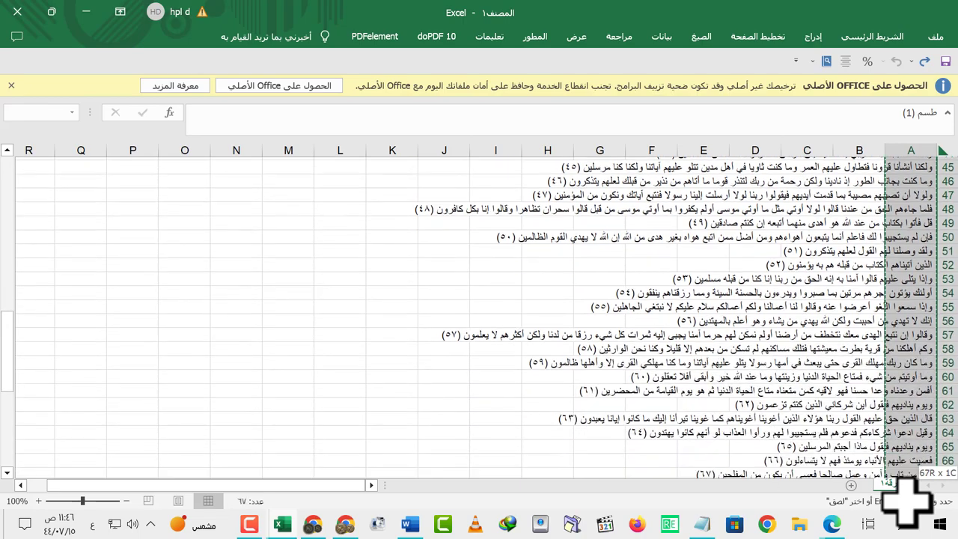
drag(907, 506, 910, 447)
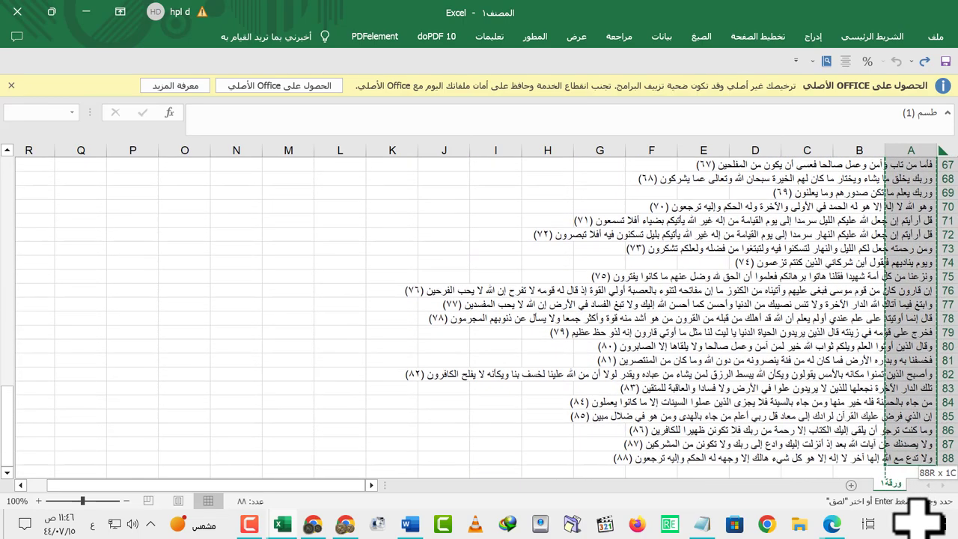
right_click(908, 411)
click(868, 75)
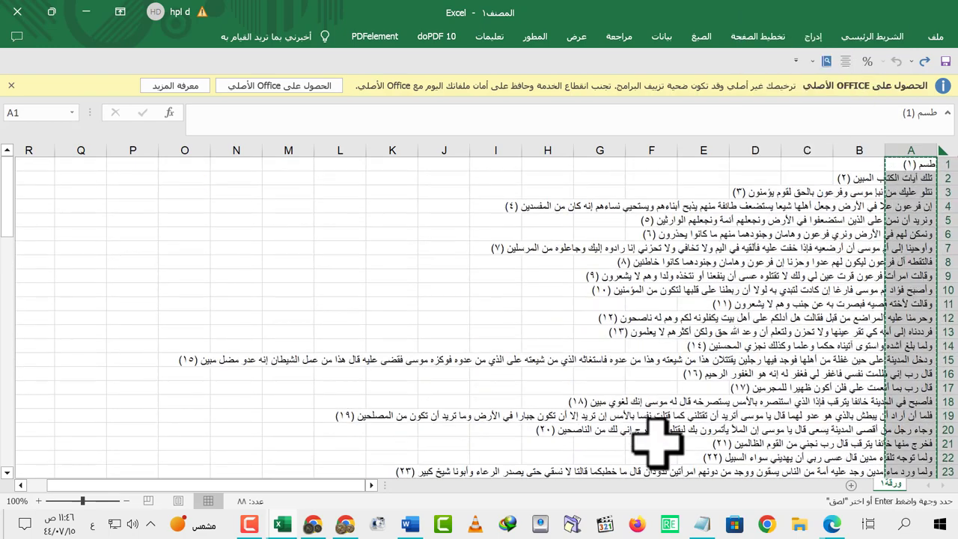
click(702, 524)
Paste the copied verses into the note and maximize the Notepad window.
right_click(836, 366)
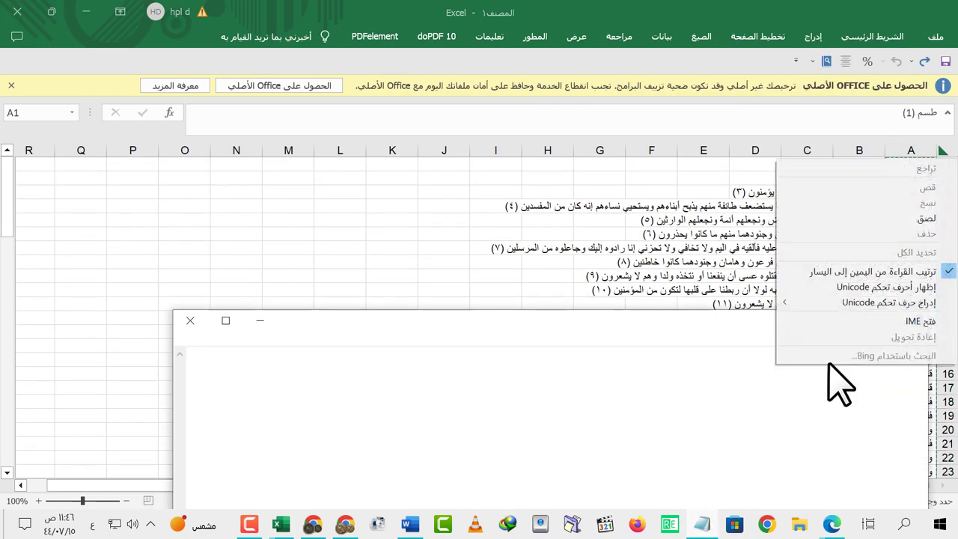
click(891, 215)
double_click(835, 320)
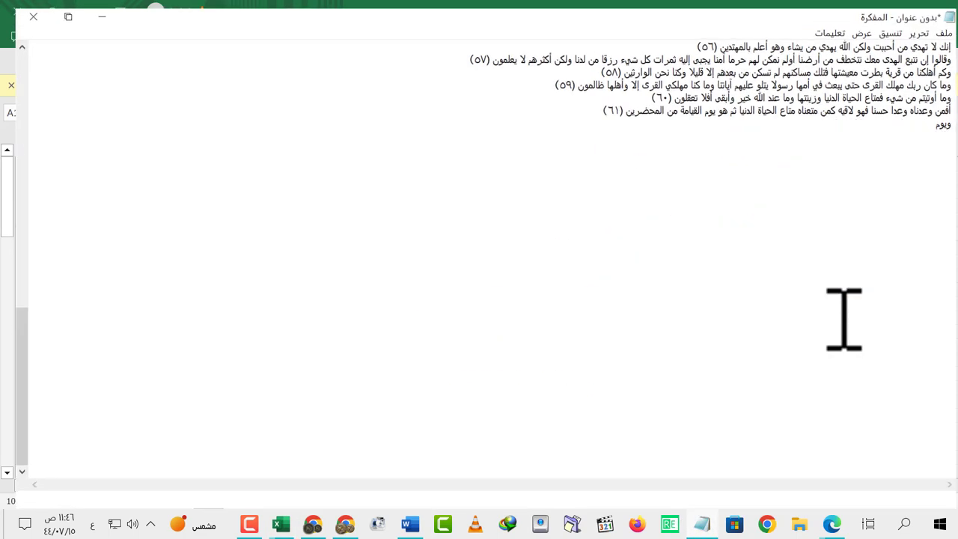
Check that each verse from طسم (1) to (88) sits on its own line.
scroll(599, 460, up, 2)
scroll(598, 461, up, 10)
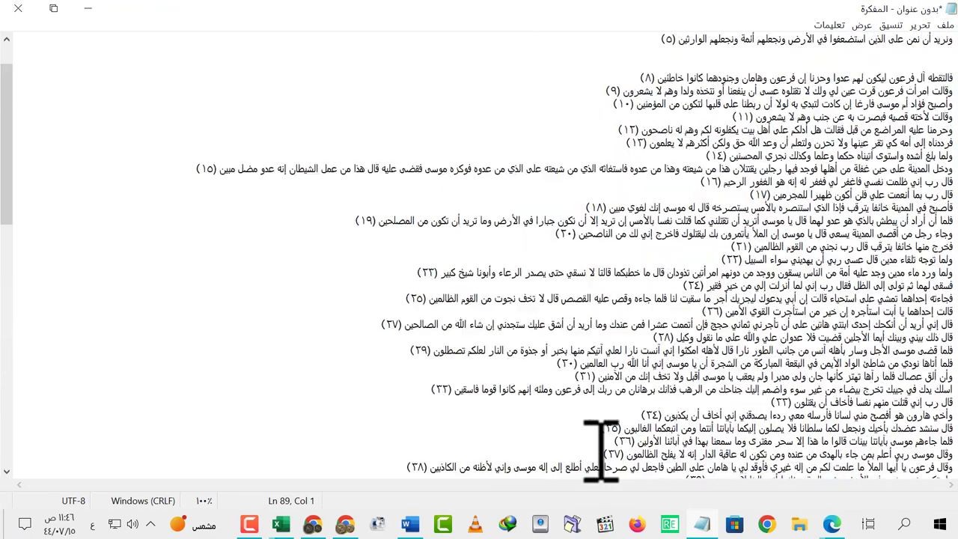
scroll(599, 460, up, 2)
scroll(622, 321, down, 6)
scroll(733, 332, down, 10)
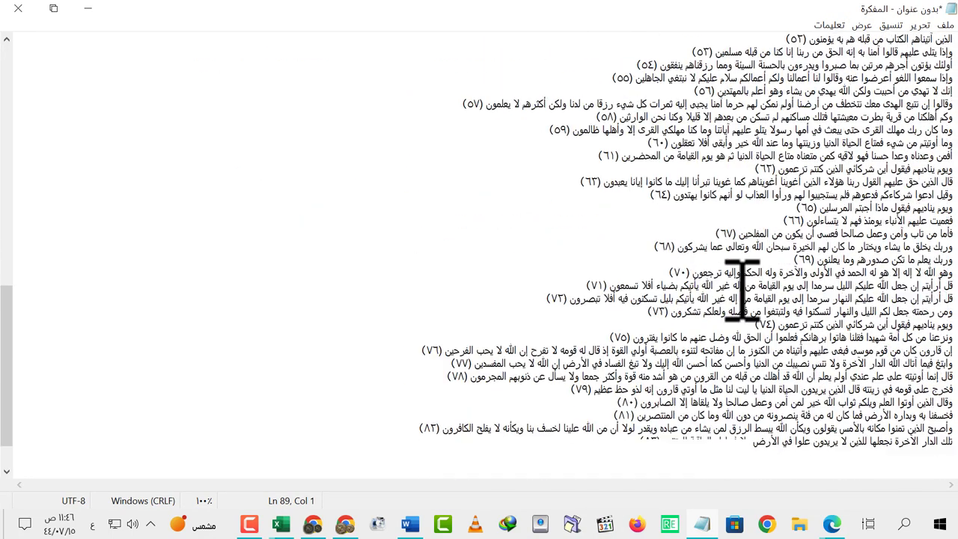
scroll(734, 352, down, 3)
click(618, 457)
scroll(636, 367, up, 10)
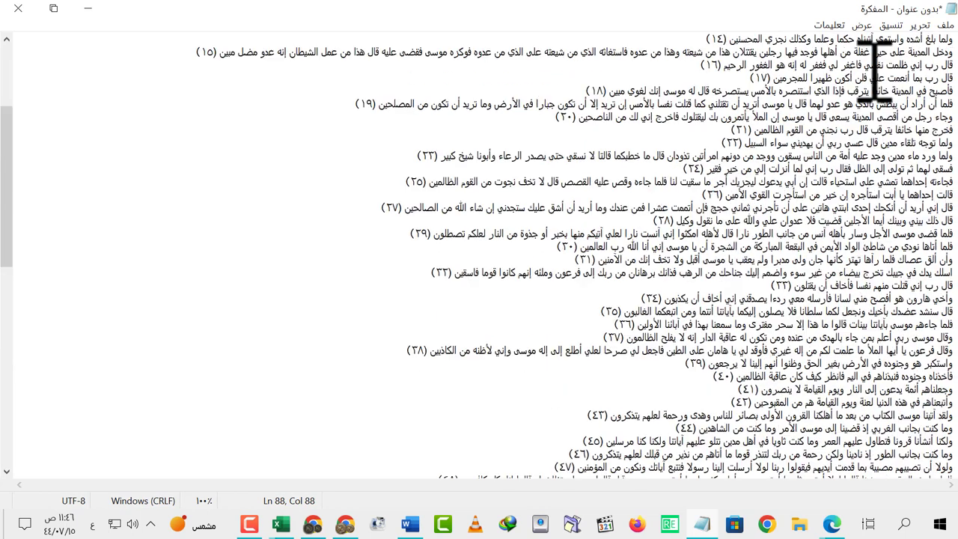
scroll(902, 45, up, 8)
click(946, 39)
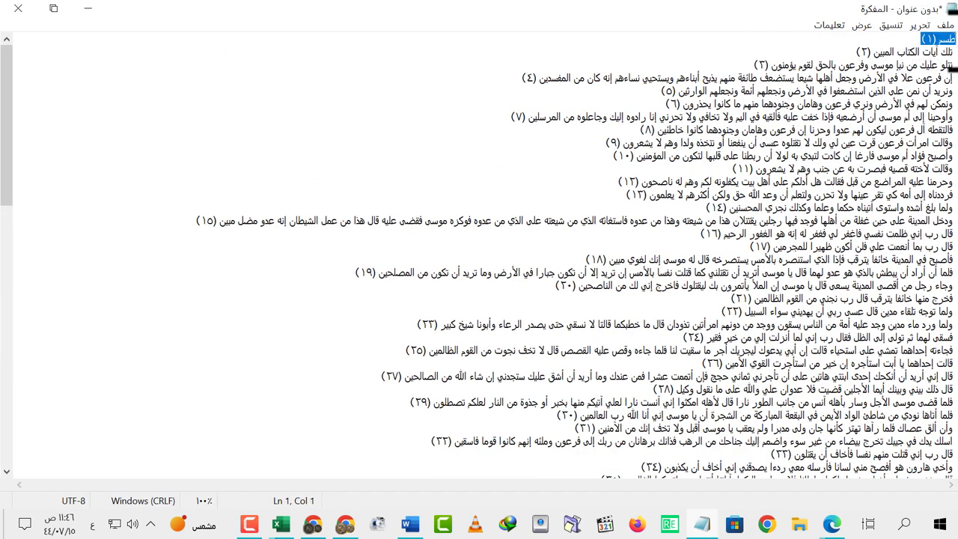
drag(950, 66, 954, 77)
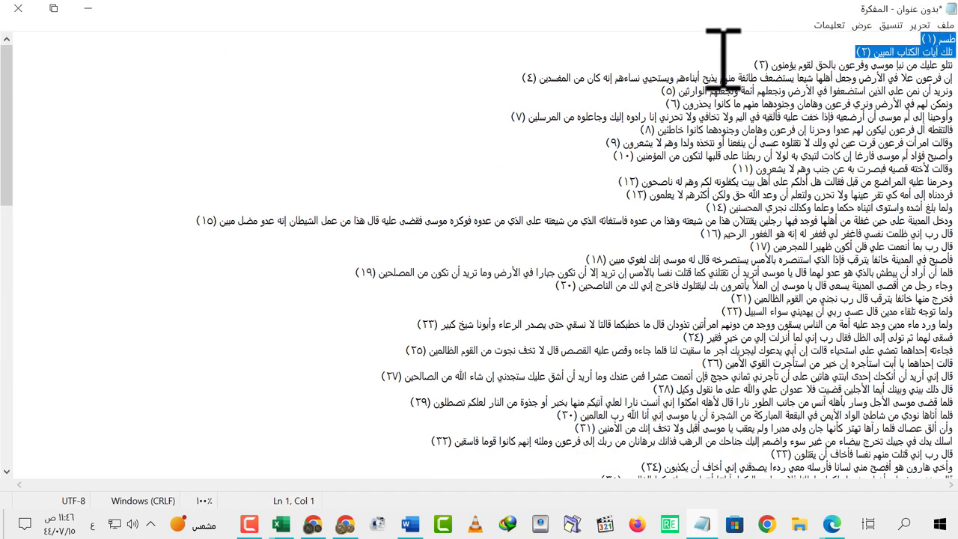
click(940, 63)
drag(635, 104, 955, 101)
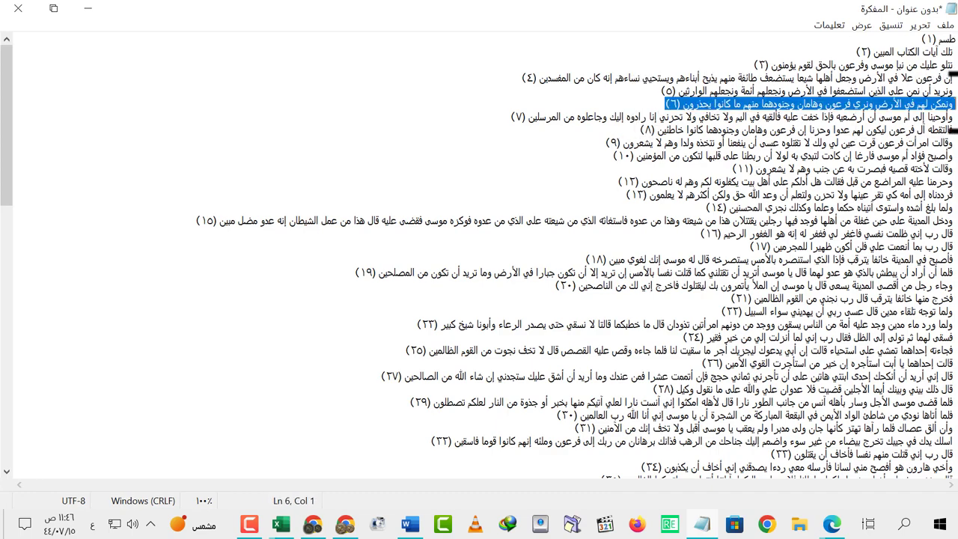
scroll(888, 223, down, 6)
scroll(889, 223, down, 9)
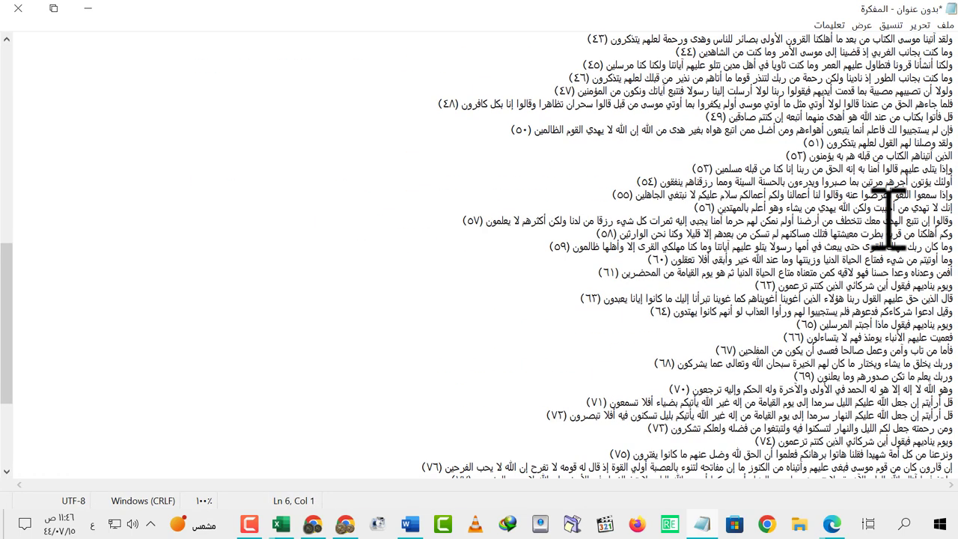
scroll(888, 223, down, 3)
click(591, 460)
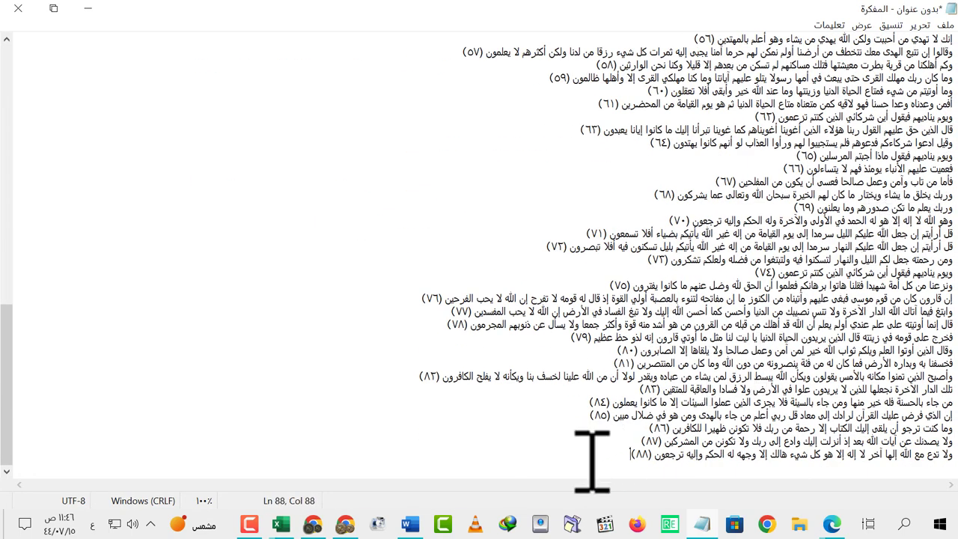